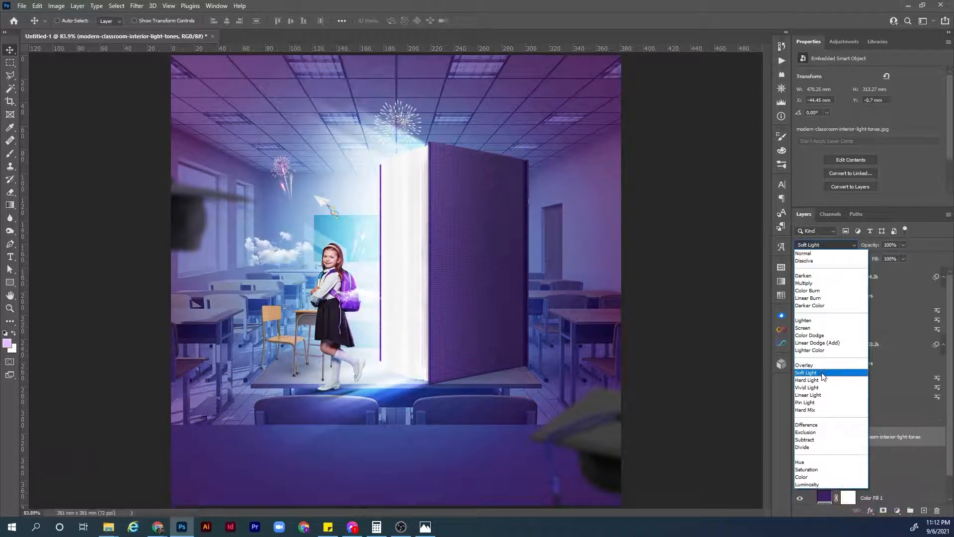
# Step: Set the classroom interior layer's blend mode to Soft Light and fade out its lower half with a black-to-white gradient layer mask
pyautogui.click(823, 374)
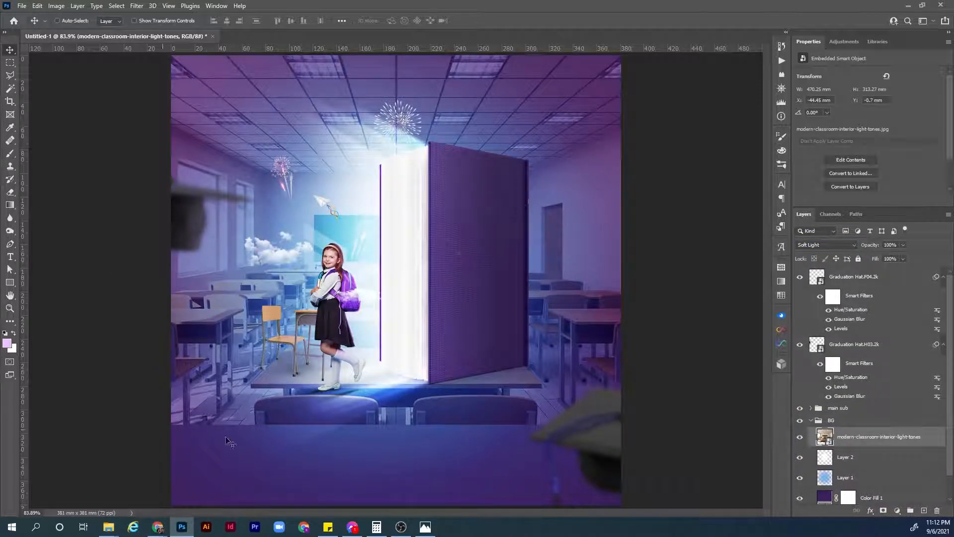
pyautogui.click(883, 512)
pyautogui.press('d')
pyautogui.press('g')
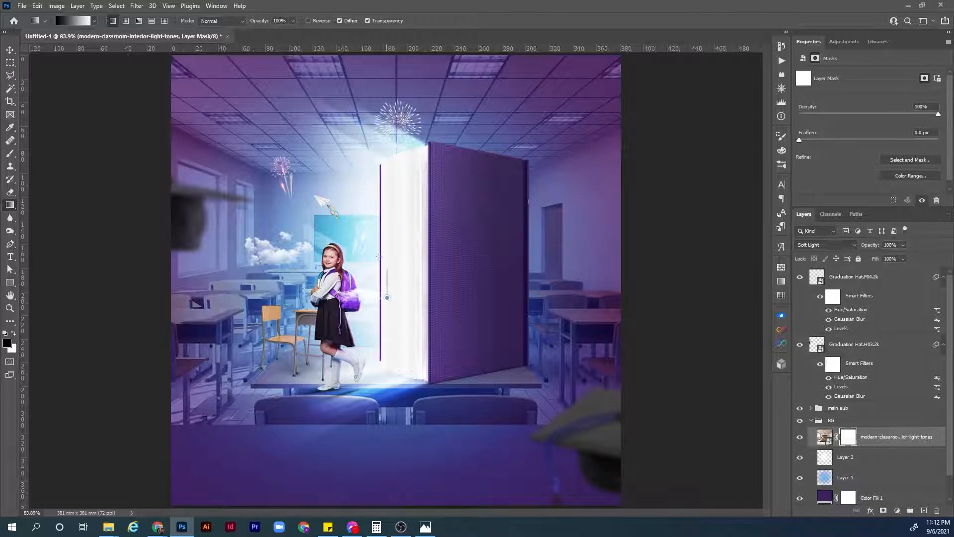
pyautogui.moveTo(378, 257); pyautogui.dragTo(383, 217)
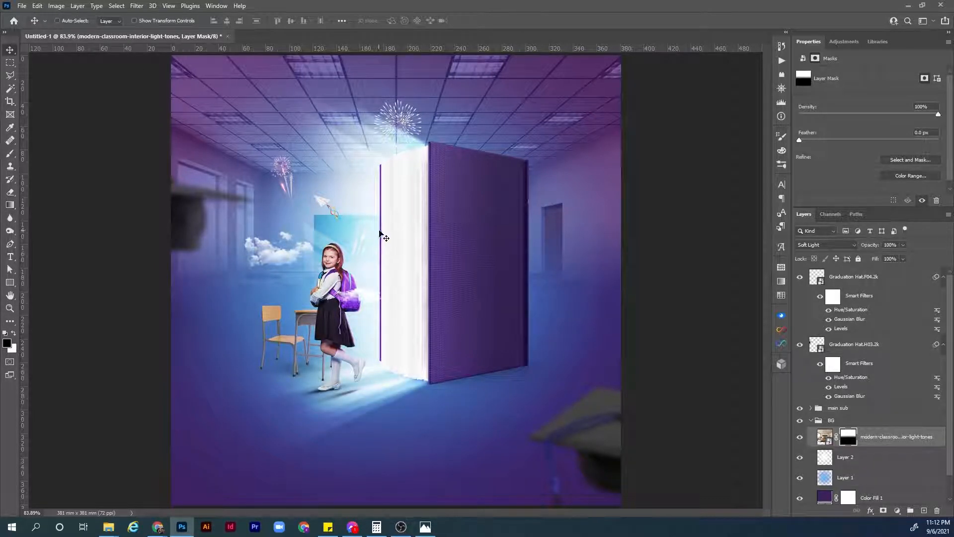
pyautogui.moveTo(374, 193); pyautogui.dragTo(375, 202)
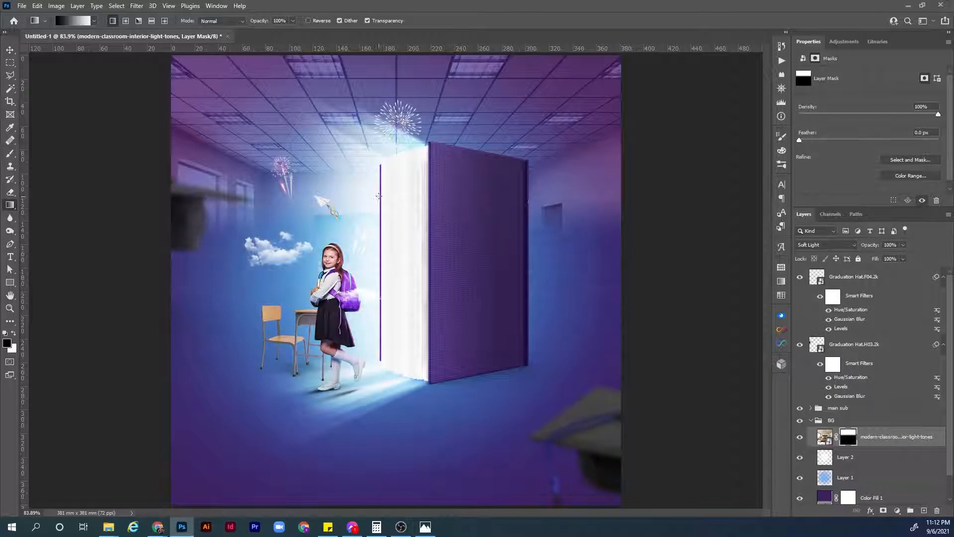
pyautogui.moveTo(377, 264); pyautogui.dragTo(386, 213)
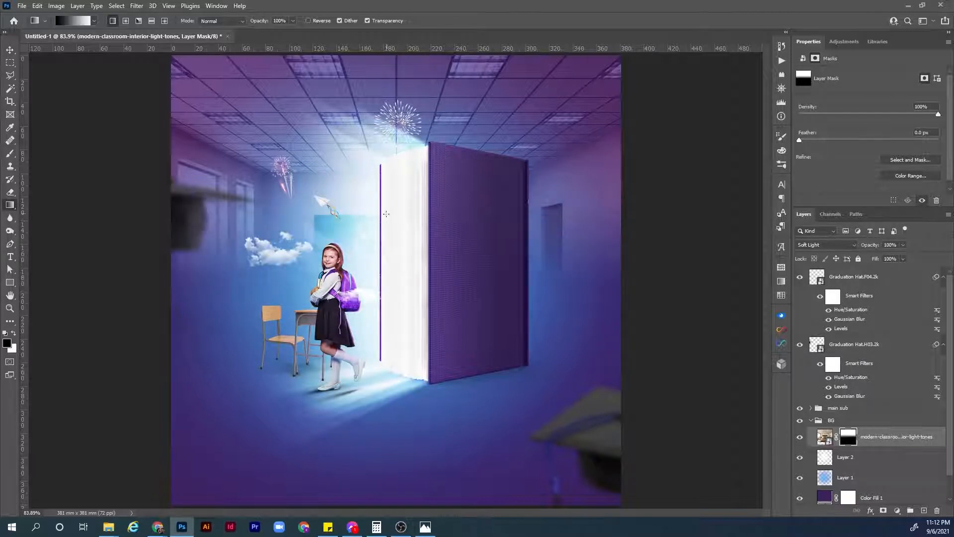
# Step: Scale the masked classroom image up to about 117.5% and nudge it slightly to the right
pyautogui.hotkey('ctrl', 't')
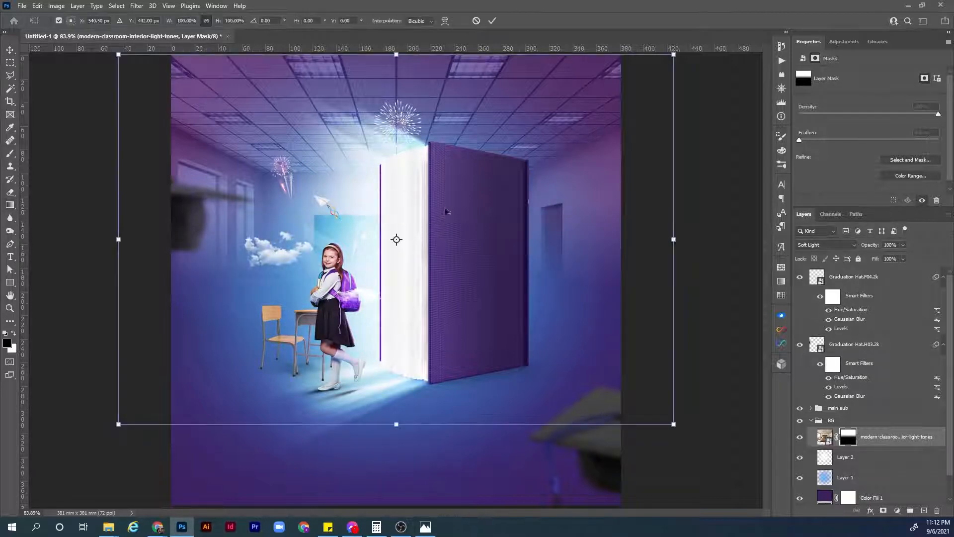
pyautogui.moveTo(674, 240); pyautogui.dragTo(722, 239)
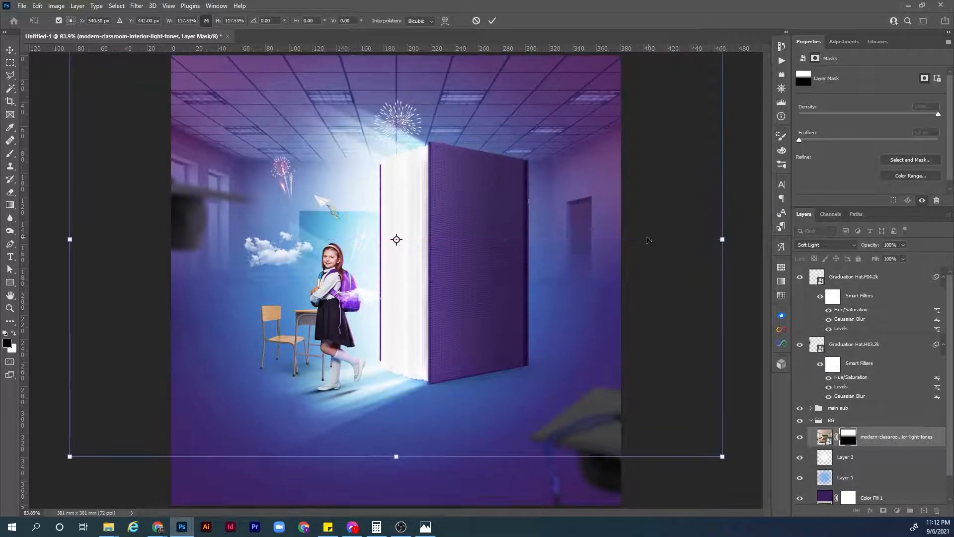
pyautogui.moveTo(618, 242); pyautogui.dragTo(624, 244)
pyautogui.press('Return')
pyautogui.press('g')
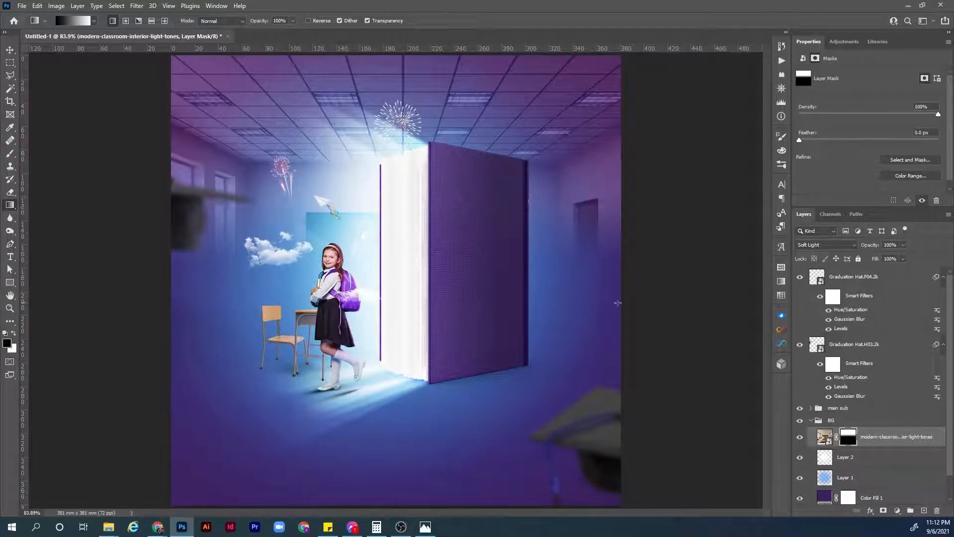
pyautogui.press('v')
# Step: Desaturate the classroom image itself, not its mask, with a Hue/Saturation smart filter at Saturation -100
pyautogui.click(823, 439)
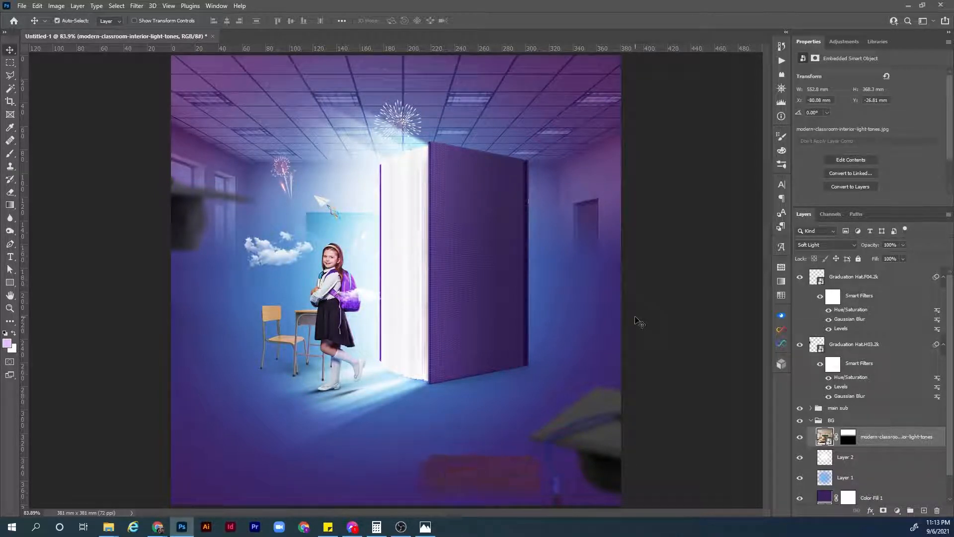
pyautogui.hotkey('ctrl', 'u')
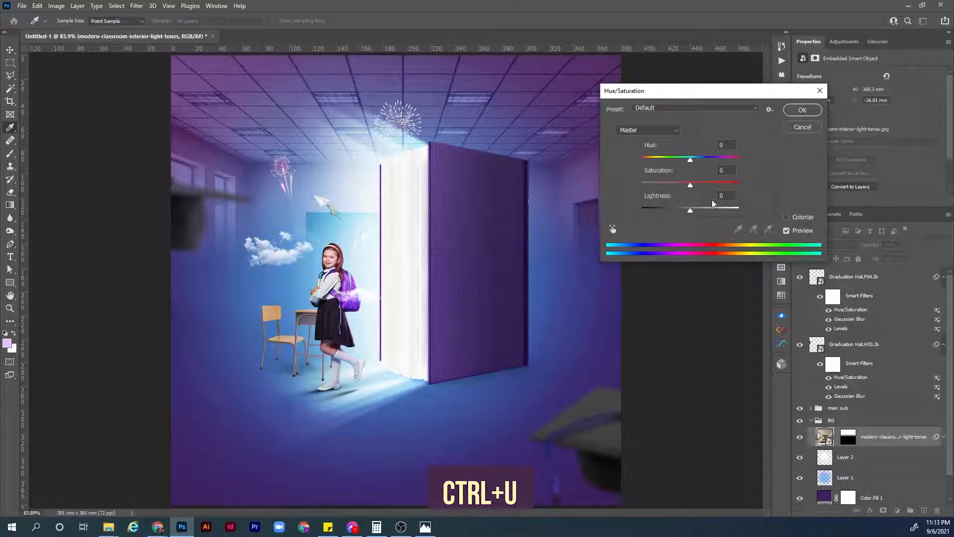
pyautogui.moveTo(690, 185); pyautogui.dragTo(642, 185)
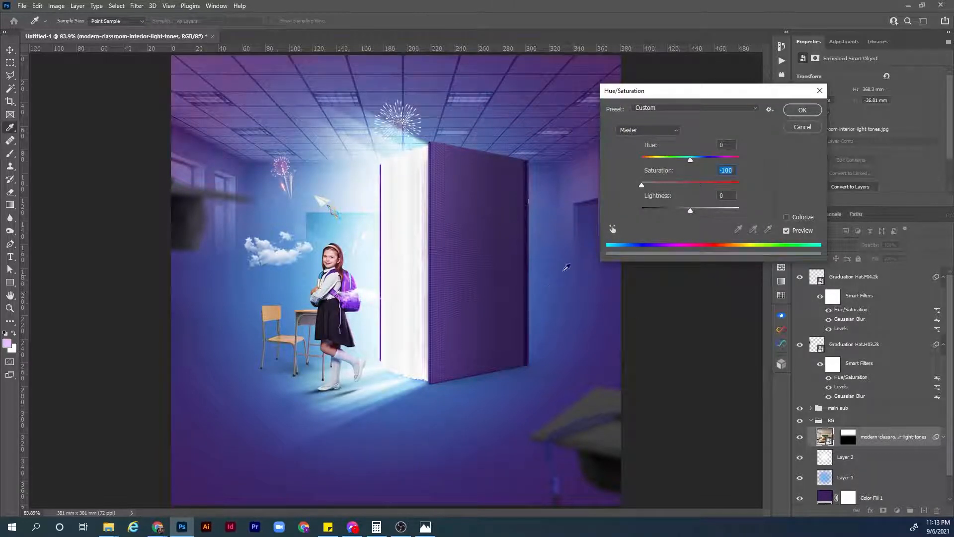
pyautogui.click(801, 111)
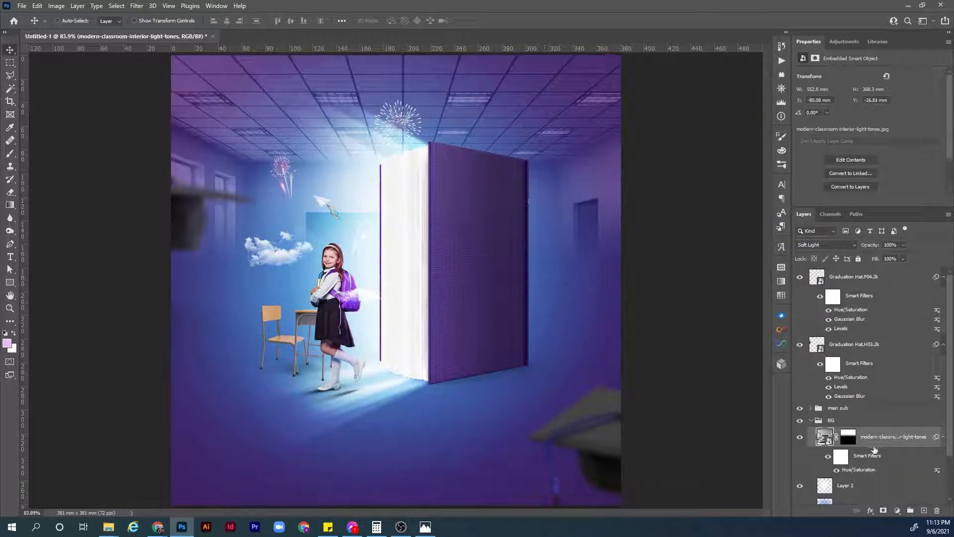
# Step: Apply a Gaussian Blur smart filter with a 2-pixel radius to the classroom image
pyautogui.hotkey('ctrl', 'alt', 'f')
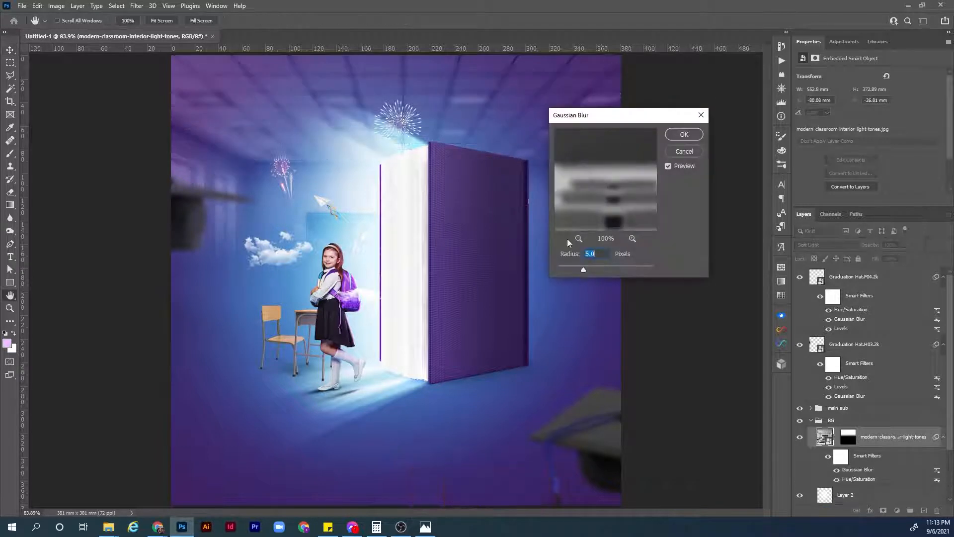
pyautogui.moveTo(569, 267); pyautogui.dragTo(566, 270)
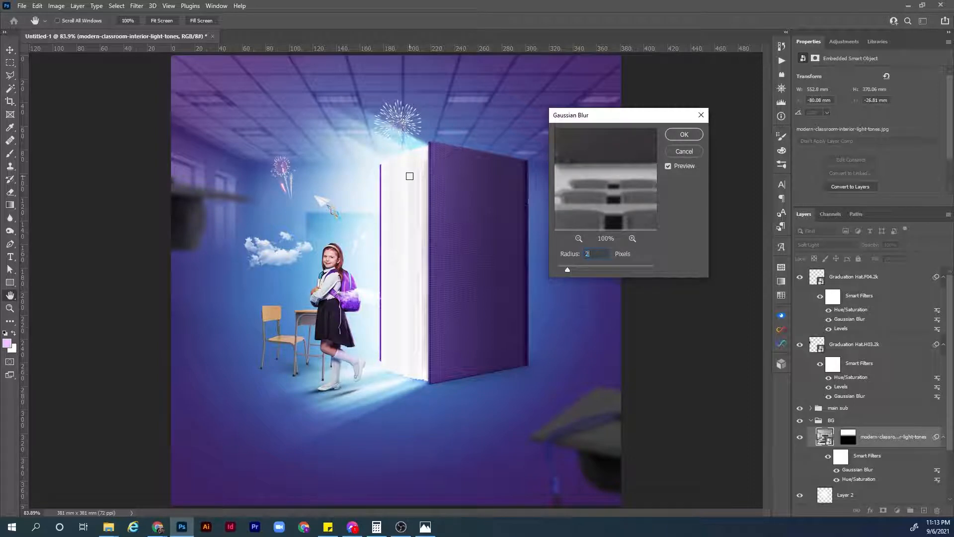
pyautogui.press('Return')
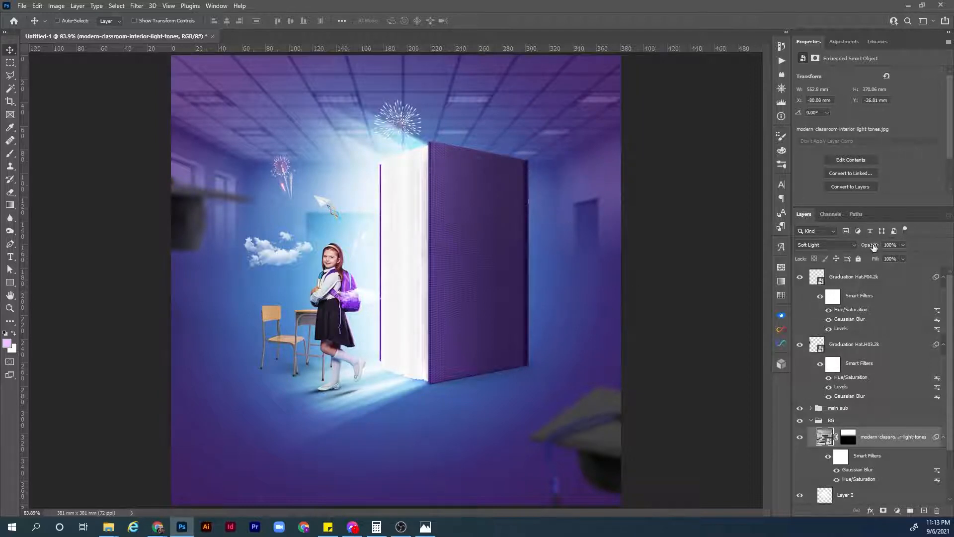
# Step: Lower the classroom interior layer's opacity to 35%
pyautogui.moveTo(874, 248); pyautogui.dragTo(865, 247)
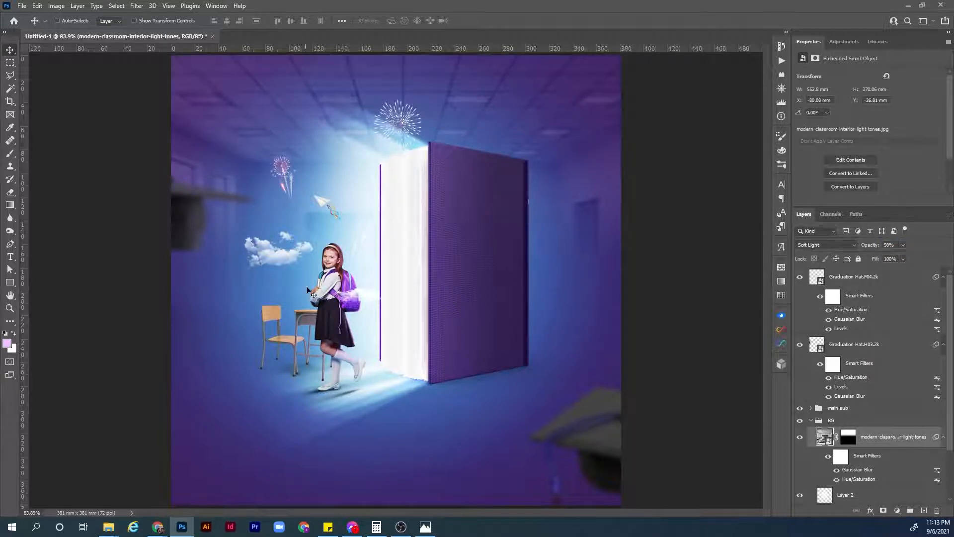
pyautogui.moveTo(881, 246); pyautogui.dragTo(675, 250)
pyautogui.write('35')
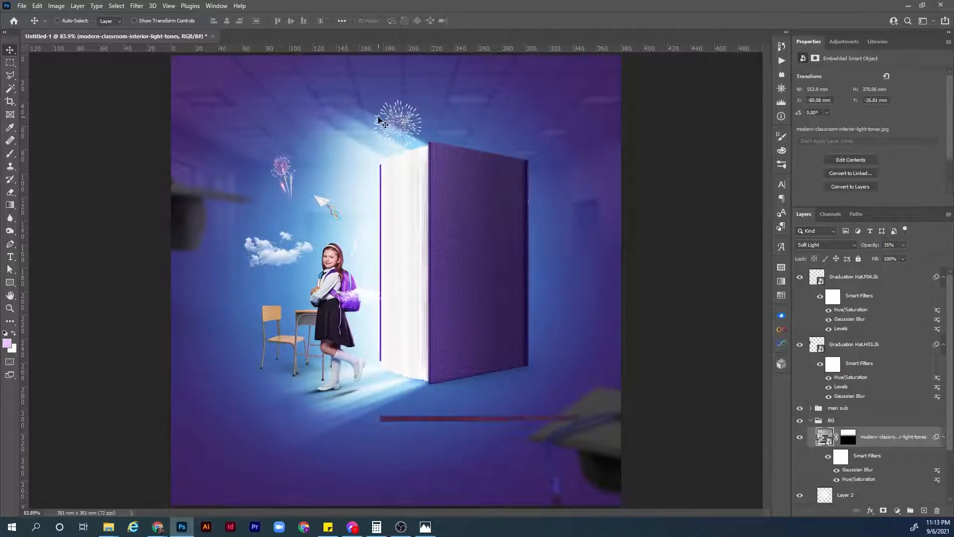
# Step: Increase the classroom image's contrast with Levels inputs of 45 and 197, and compare the result with its smart filters toggled
pyautogui.hotkey('ctrl', 'l')
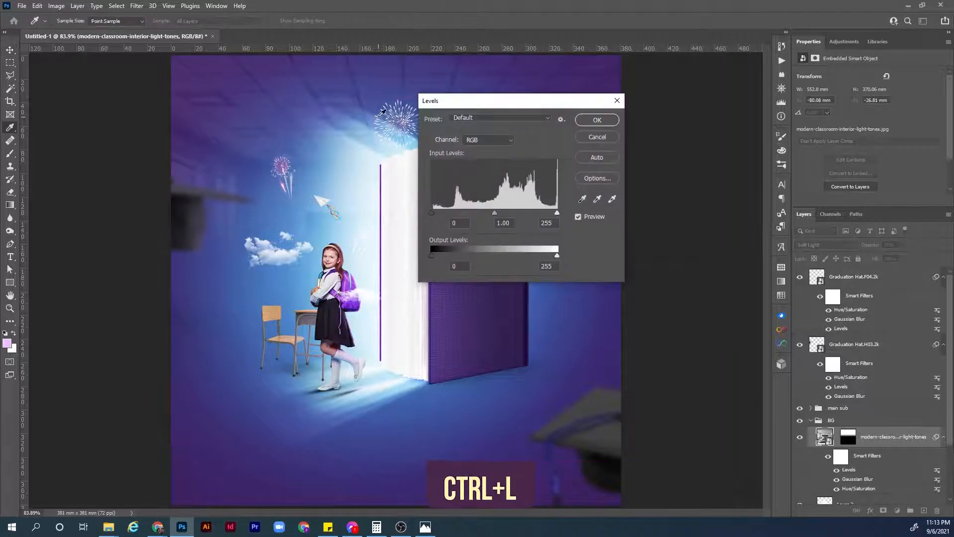
pyautogui.moveTo(562, 104); pyautogui.dragTo(670, 97)
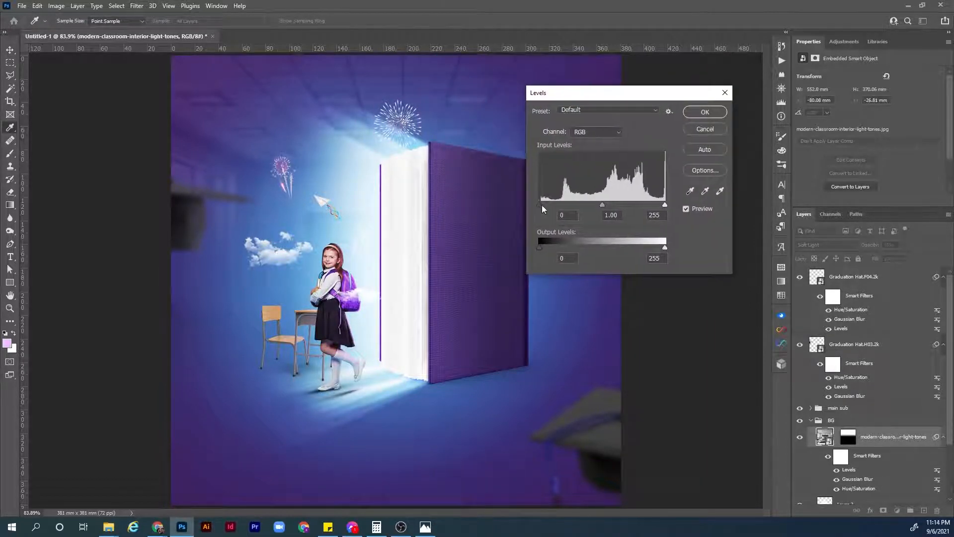
pyautogui.moveTo(540, 203); pyautogui.dragTo(563, 204)
pyautogui.moveTo(665, 204); pyautogui.dragTo(636, 206)
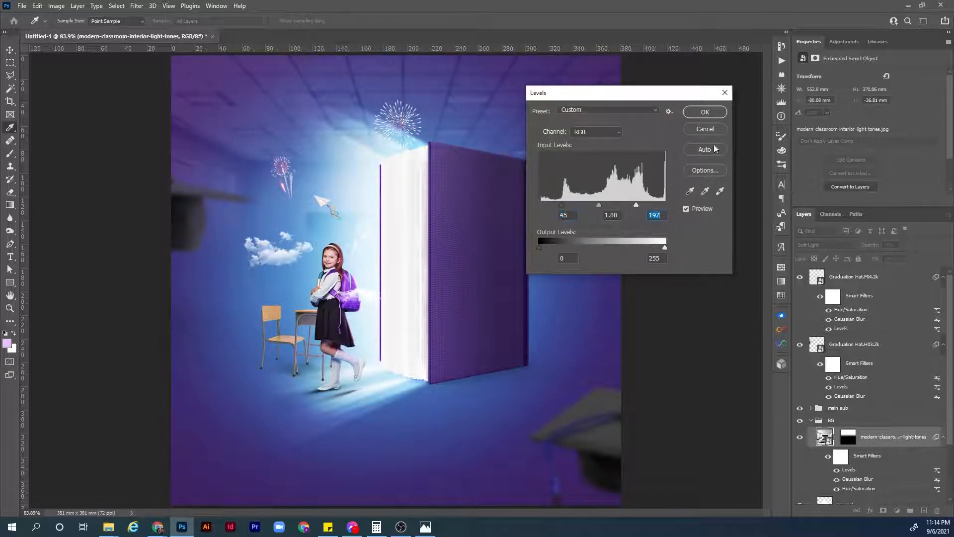
pyautogui.click(705, 113)
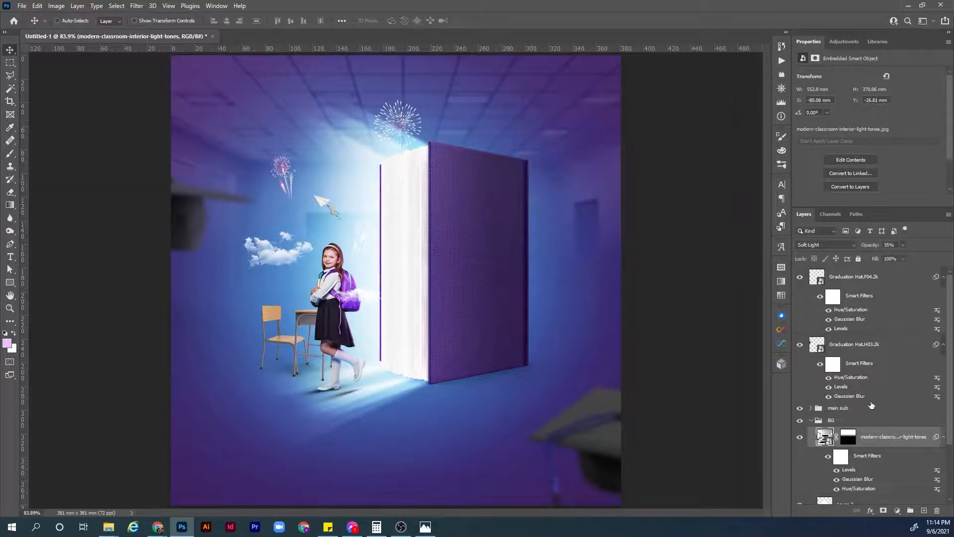
pyautogui.click(827, 456)
pyautogui.click(826, 458)
pyautogui.click(826, 458)
# Step: Place shutterstock_738755329.jpg as an embedded image above the classroom layer and enlarge it to cover the whole canvas
pyautogui.click(22, 6)
pyautogui.click(40, 220)
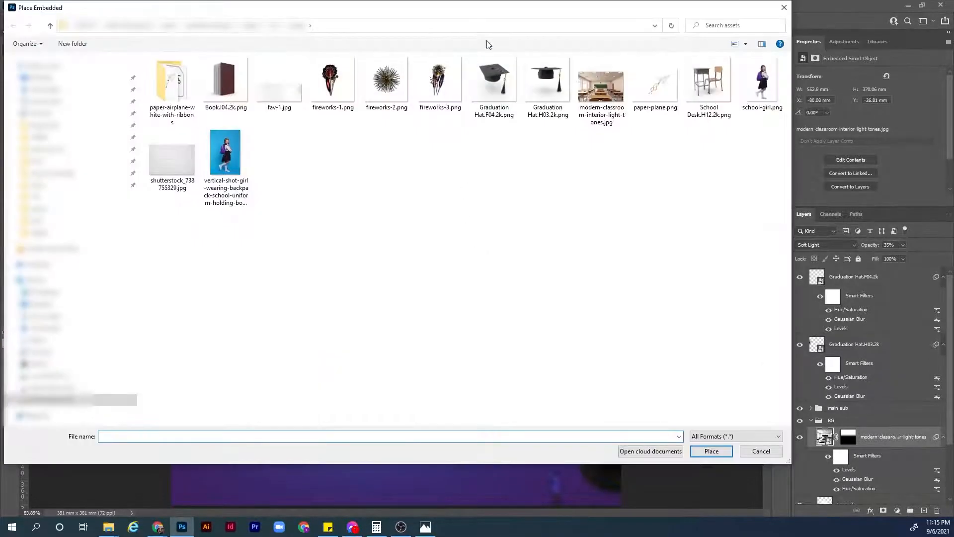
pyautogui.doubleClick(180, 164)
pyautogui.moveTo(620, 282); pyautogui.dragTo(737, 271)
pyautogui.press('Return')
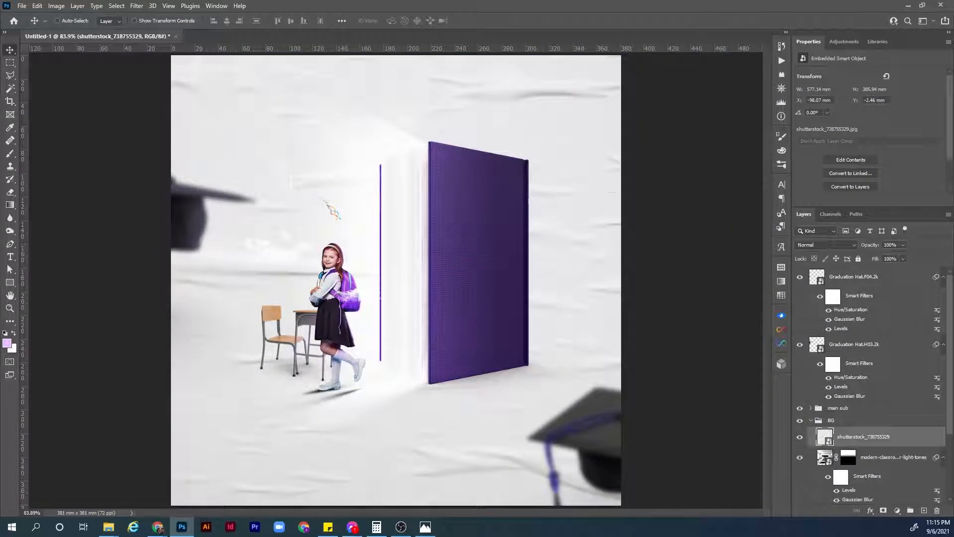
# Step: Blend the paper texture layer into the background with Multiply mode at 74% opacity
pyautogui.click(841, 247)
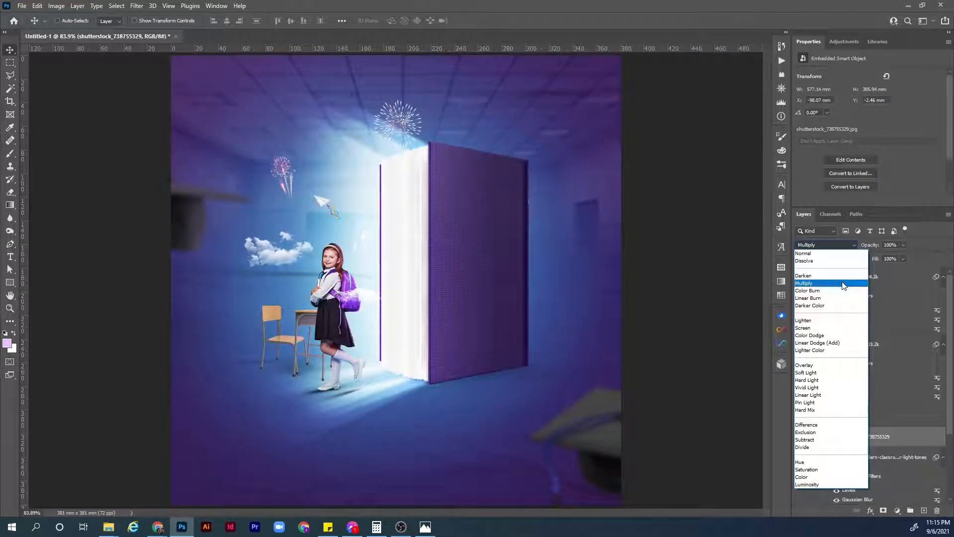
pyautogui.click(843, 283)
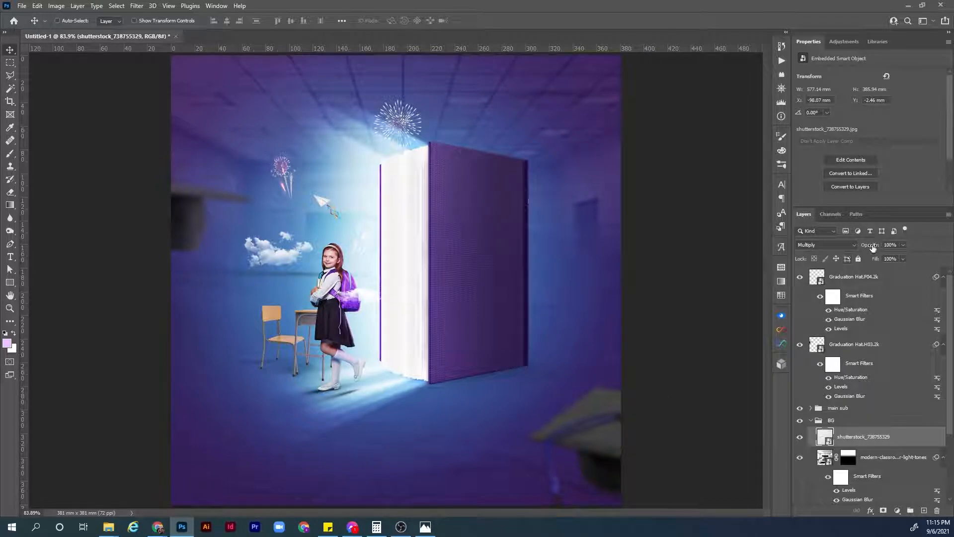
pyautogui.moveTo(873, 247); pyautogui.dragTo(867, 248)
# Step: Place fav-1.jpg as an embedded image, rotated -90° and scaled to about 21%, along the canvas's left edge
pyautogui.click(19, 7)
pyautogui.click(75, 220)
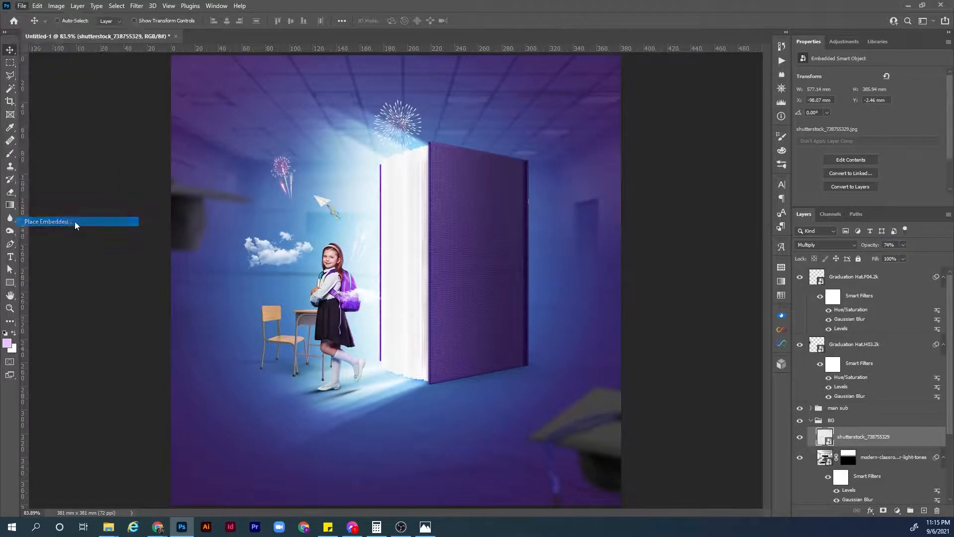
pyautogui.doubleClick(281, 105)
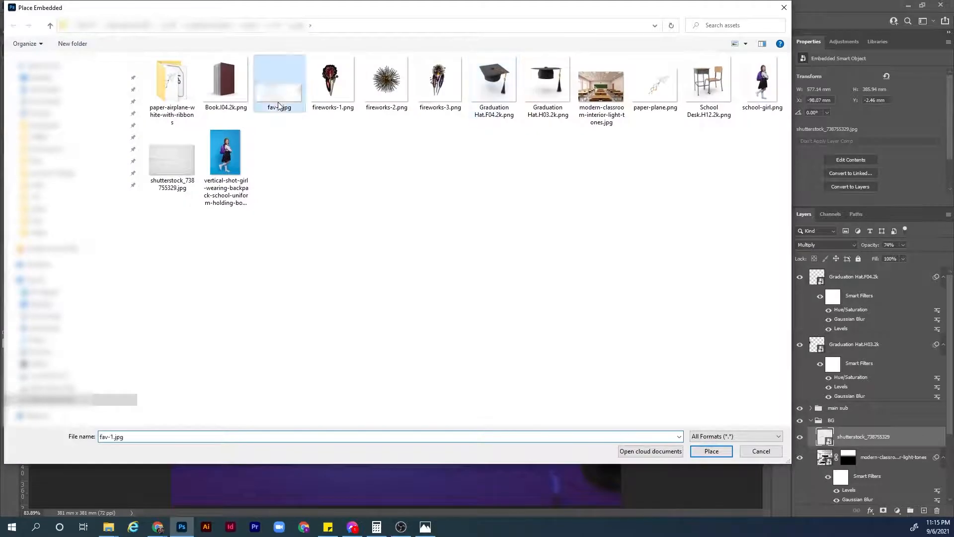
pyautogui.moveTo(663, 199); pyautogui.dragTo(349, 179)
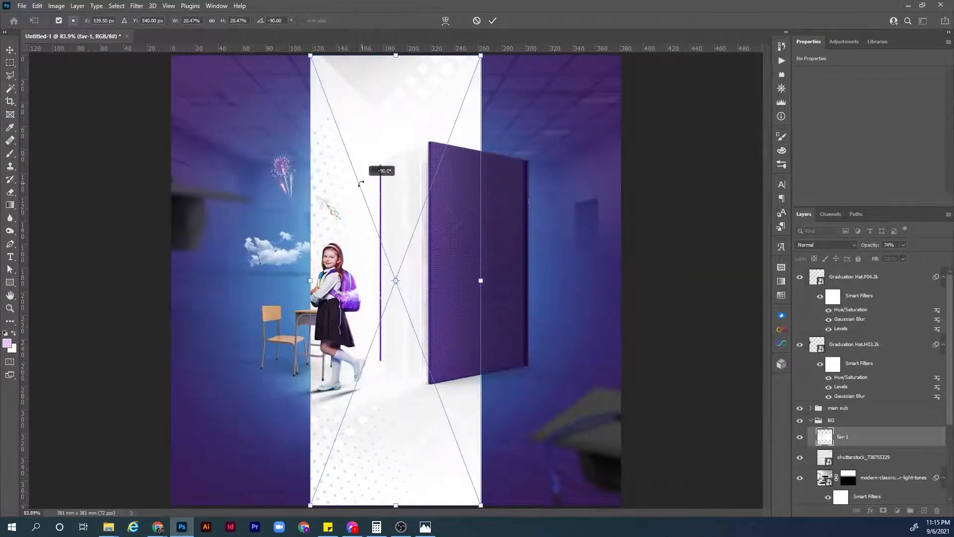
pyautogui.moveTo(423, 317); pyautogui.dragTo(319, 324)
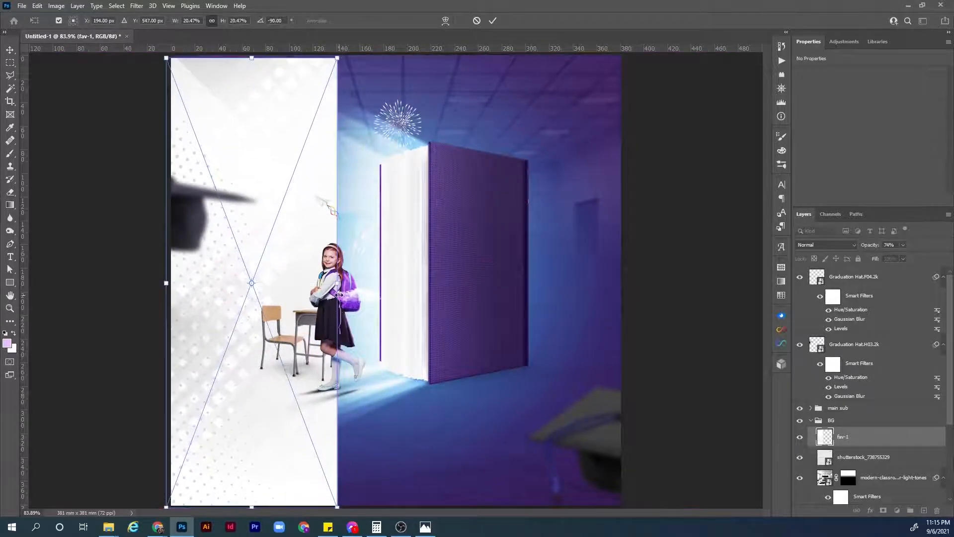
pyautogui.moveTo(337, 283); pyautogui.dragTo(343, 283)
pyautogui.moveTo(319, 314); pyautogui.dragTo(309, 311)
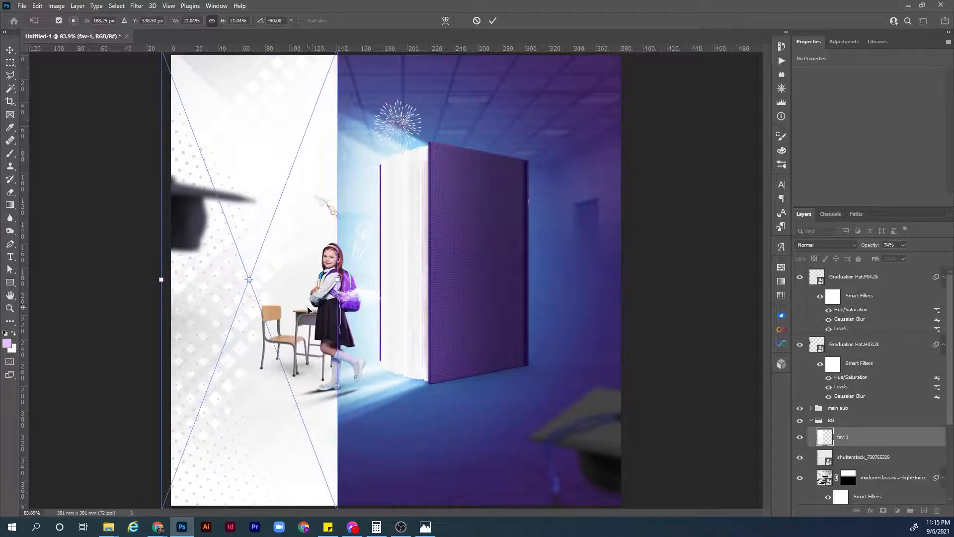
pyautogui.press('Return')
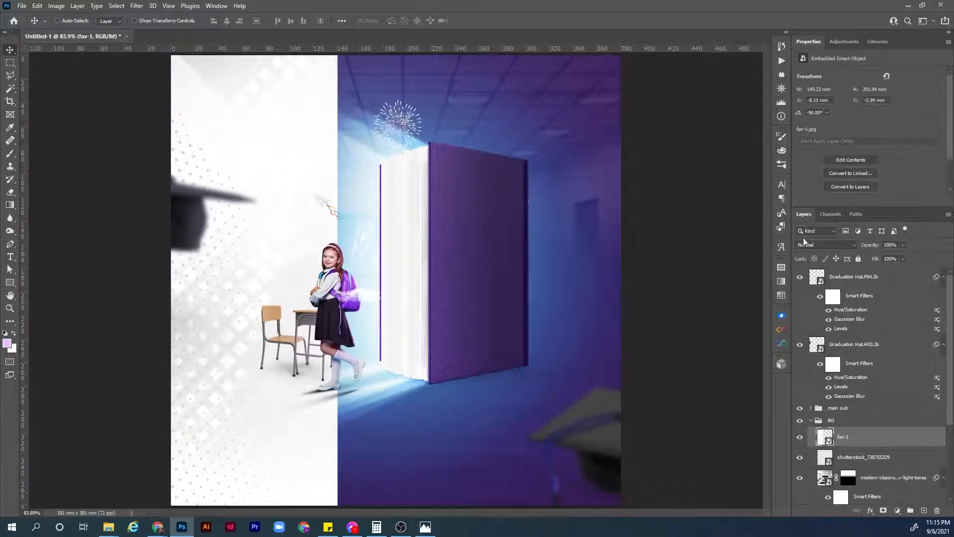
# Step: Set the fav-1 layer's blend mode to Multiply and add a layer mask to it
pyautogui.click(826, 245)
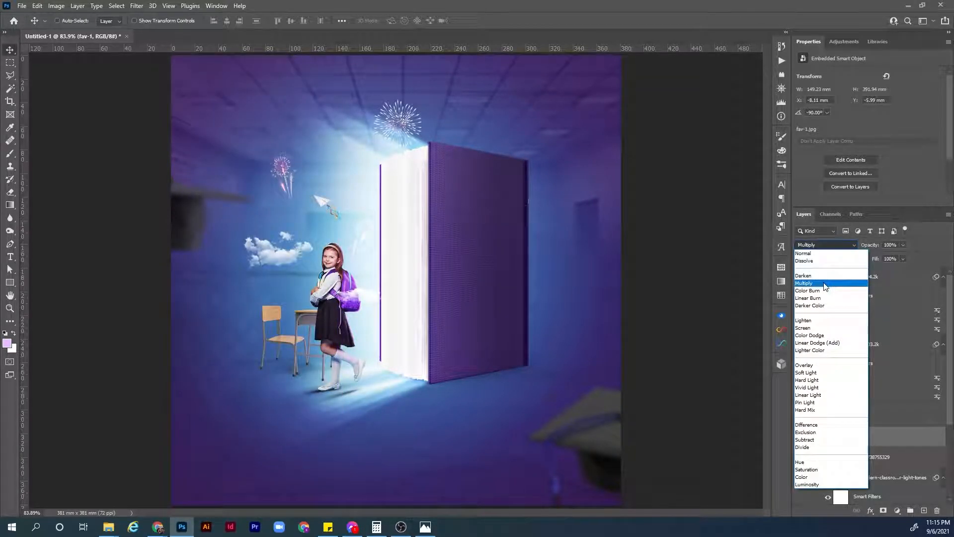
pyautogui.click(824, 284)
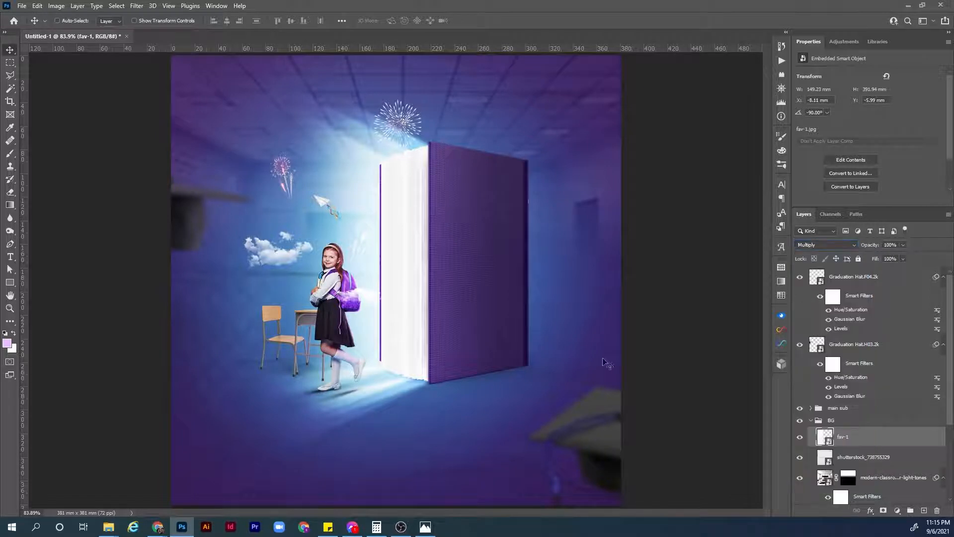
pyautogui.press('z')
pyautogui.moveTo(334, 437); pyautogui.dragTo(348, 435)
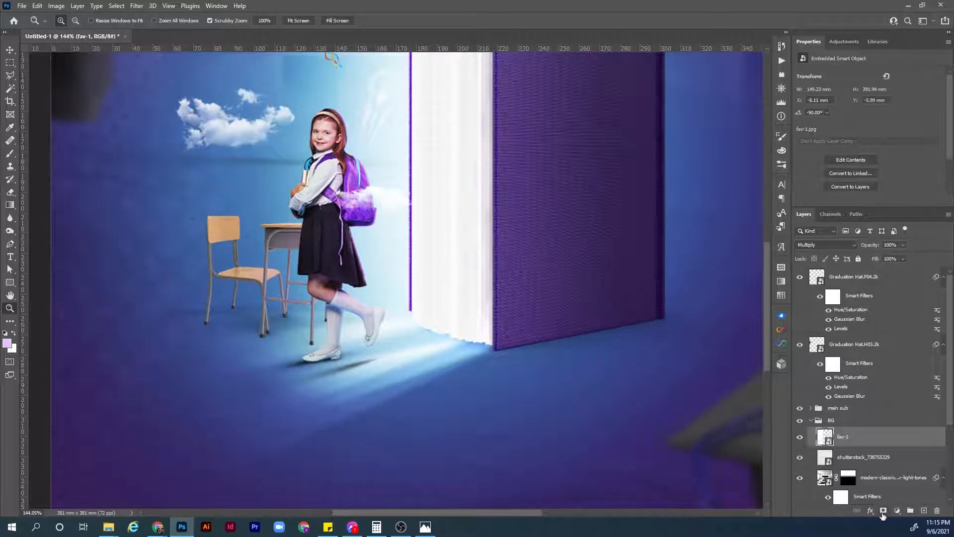
pyautogui.click(883, 511)
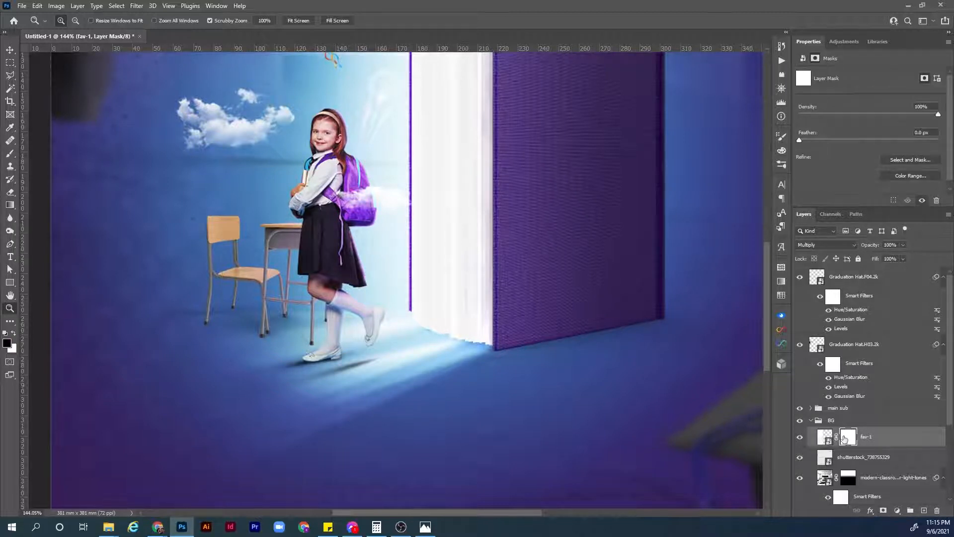
# Step: Fade the fav-1 halftone toward the canvas center with a black-to-white linear gradient on its layer mask, keeping it along the left edge
pyautogui.press('h')
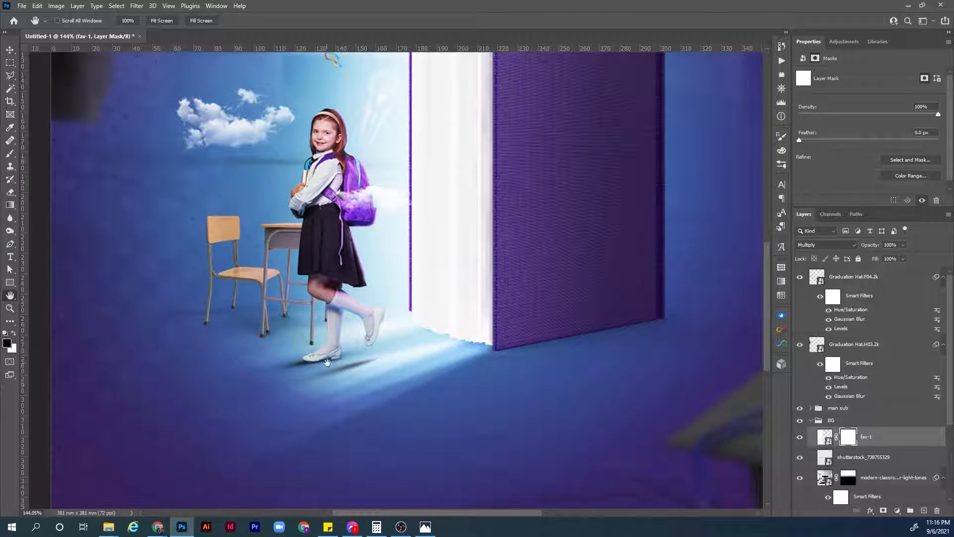
pyautogui.press('g')
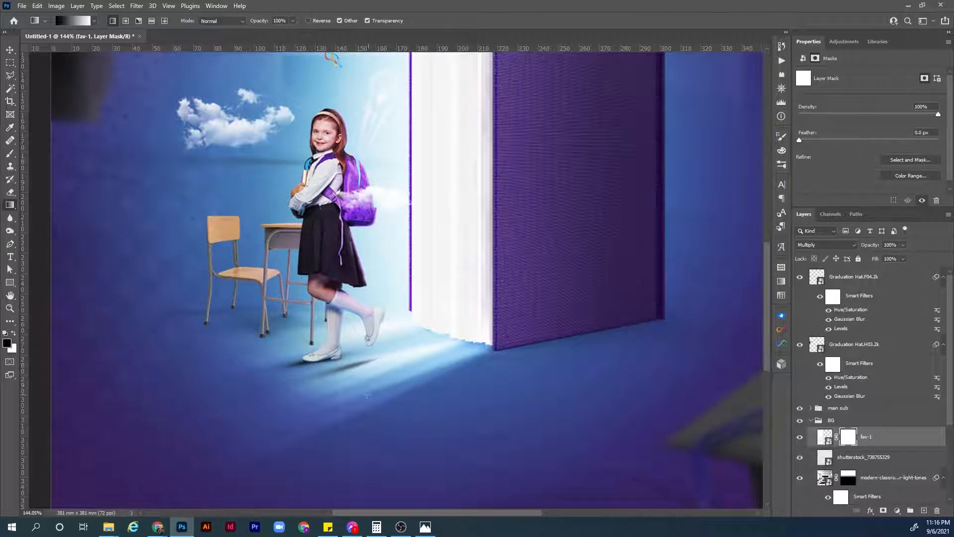
pyautogui.moveTo(239, 394); pyautogui.dragTo(239, 395)
pyautogui.hotkey('ctrl', '0')
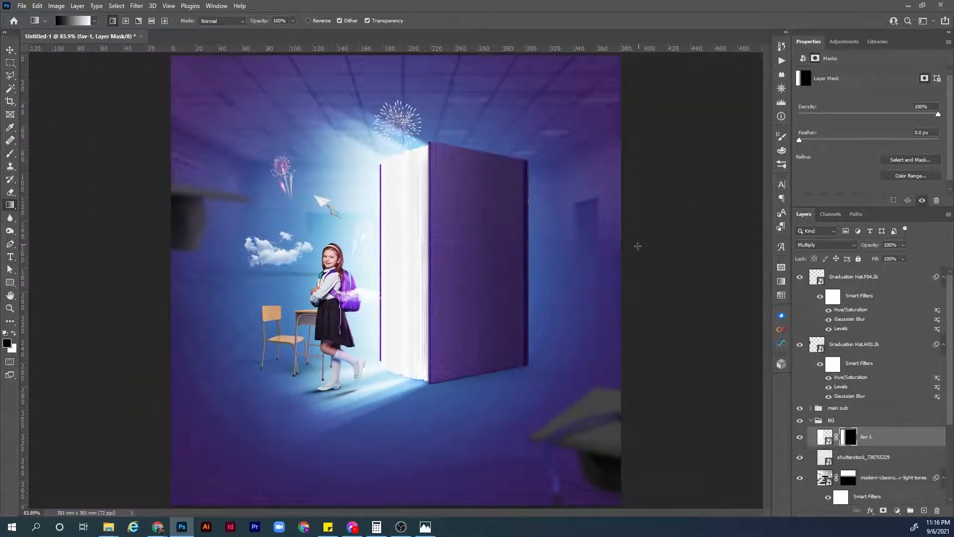
# Step: Duplicate the fav-1 layer and shift the copy across to the canvas's right side, at about X 254 mm
pyautogui.press('v')
pyautogui.click(874, 440)
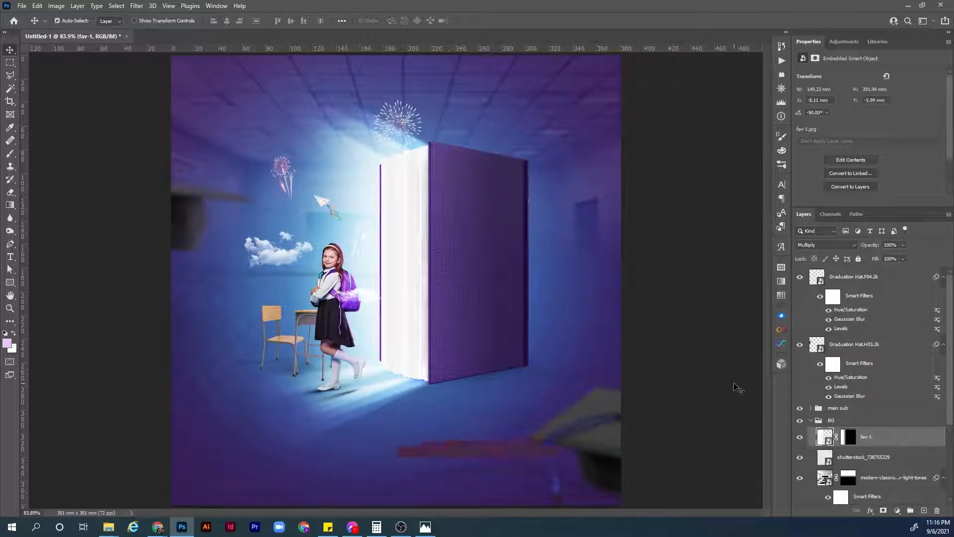
pyautogui.hotkey('ctrl', 'j')
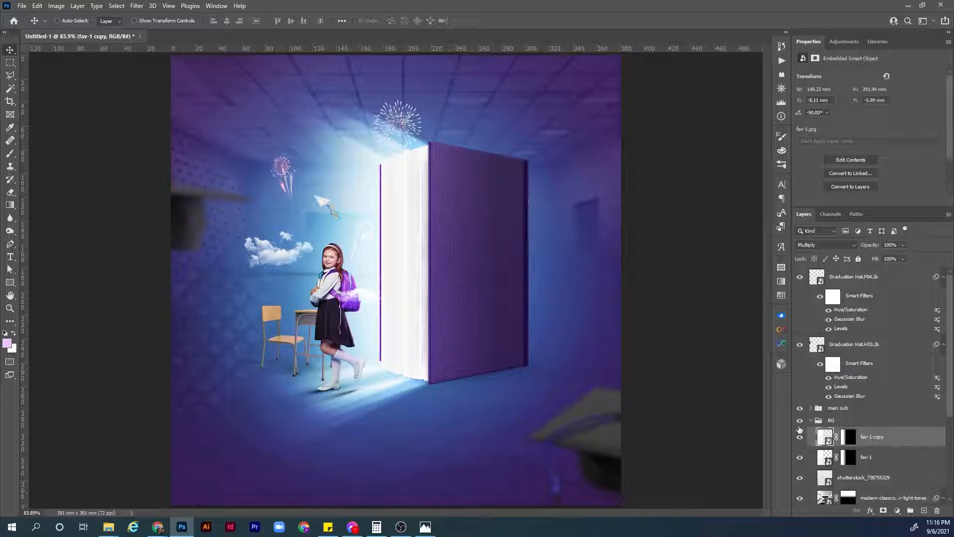
pyautogui.press('Delete')
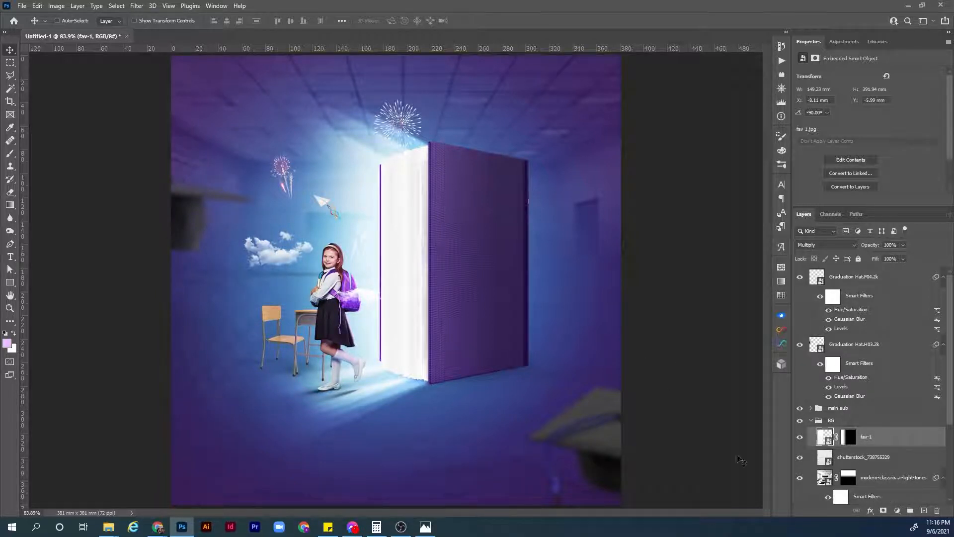
pyautogui.moveTo(233, 320); pyautogui.dragTo(522, 330)
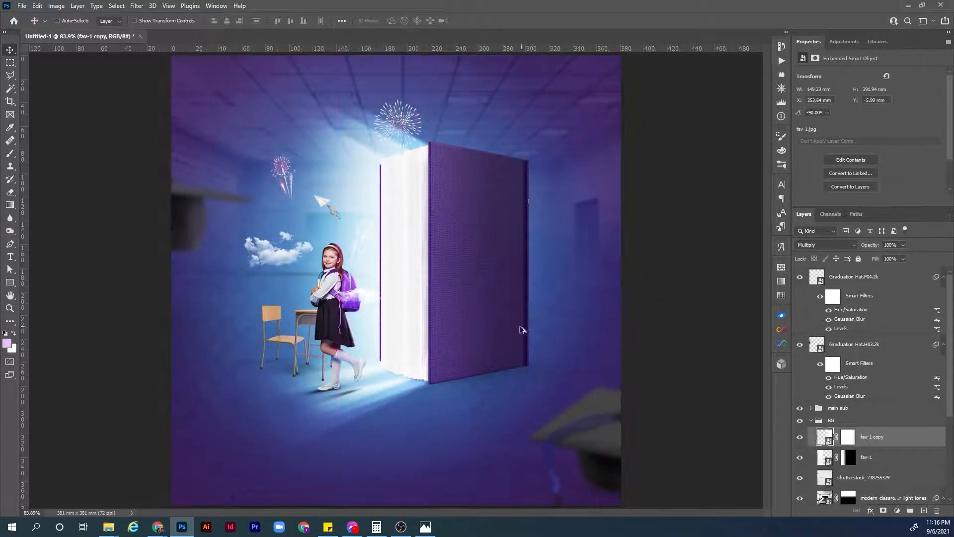
# Step: Flip the fav-1 copy horizontally and shift it slightly inward, to about X 241 mm and Y -2.5 mm
pyautogui.hotkey('ctrl', 't')
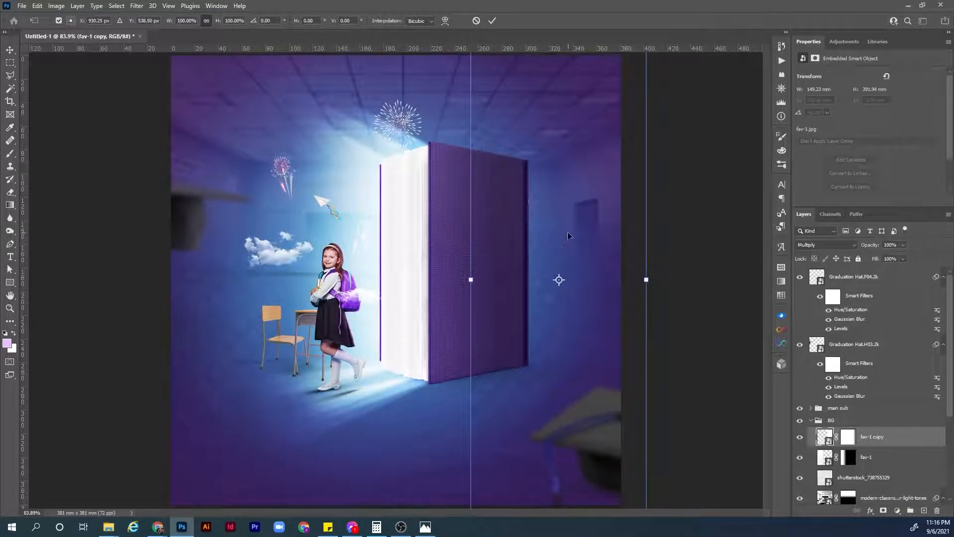
pyautogui.rightClick(587, 249)
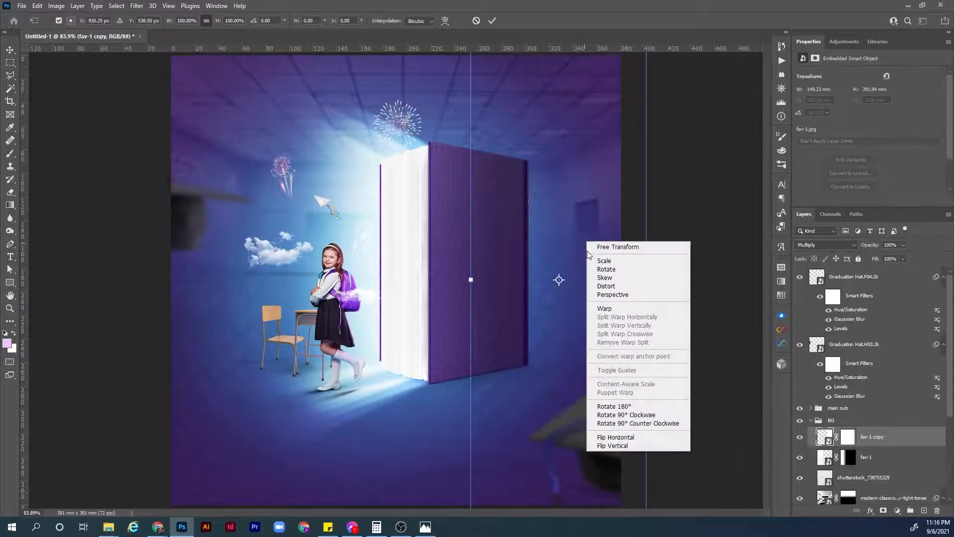
pyautogui.click(638, 437)
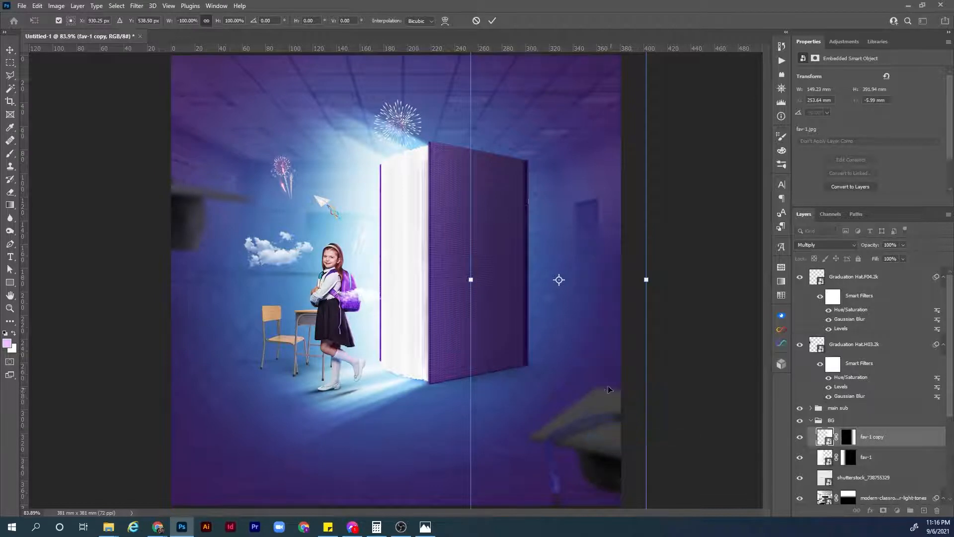
pyautogui.moveTo(596, 389); pyautogui.dragTo(591, 394)
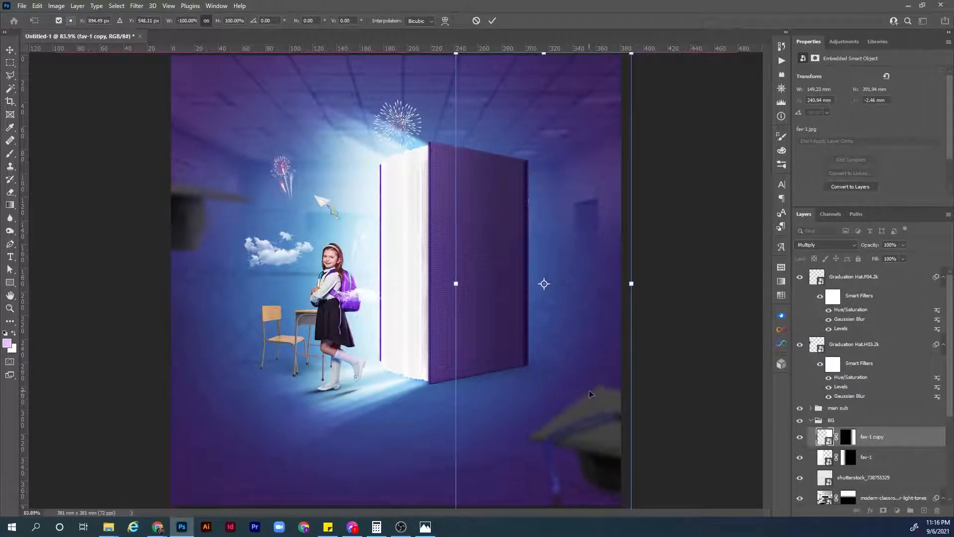
pyautogui.press('Return')
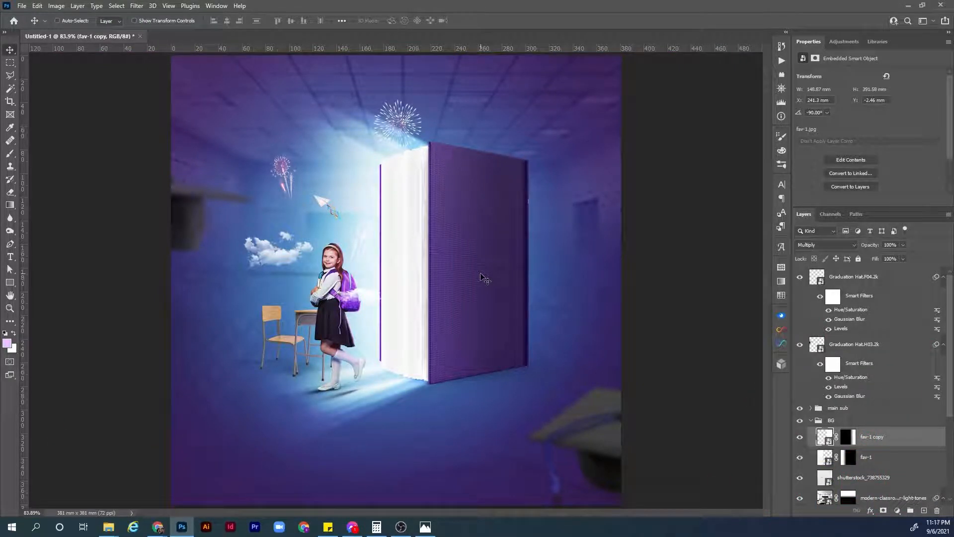
# Step: Add the text "Back To School" in Goldplay Bold at 35 pt, directly above the Book.I04.2k layer
pyautogui.press('z')
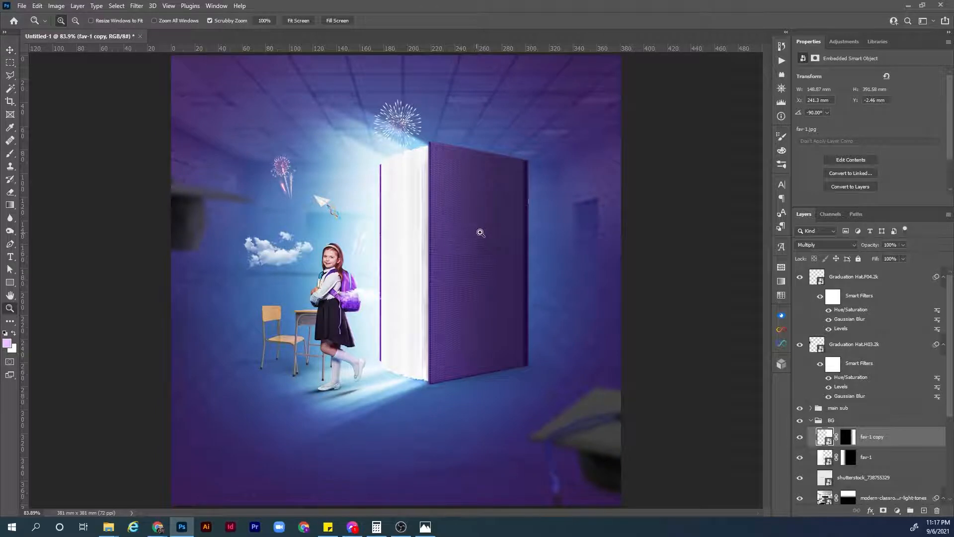
pyautogui.moveTo(480, 233); pyautogui.dragTo(490, 236)
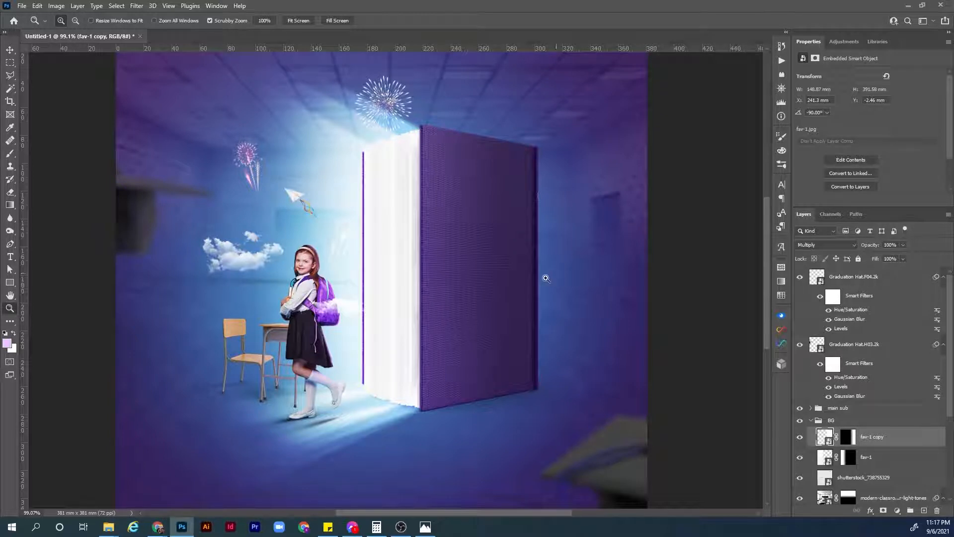
pyautogui.press('v')
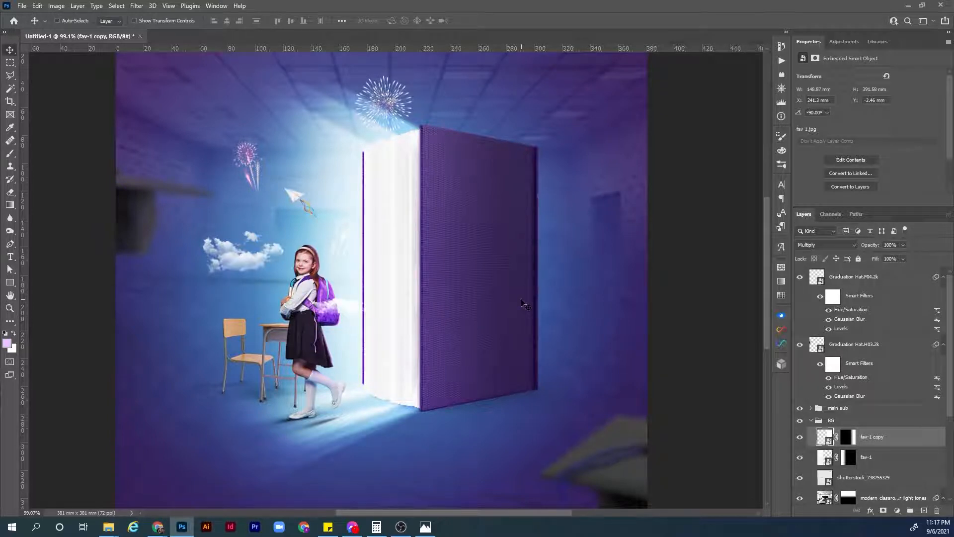
pyautogui.press('ctrl')
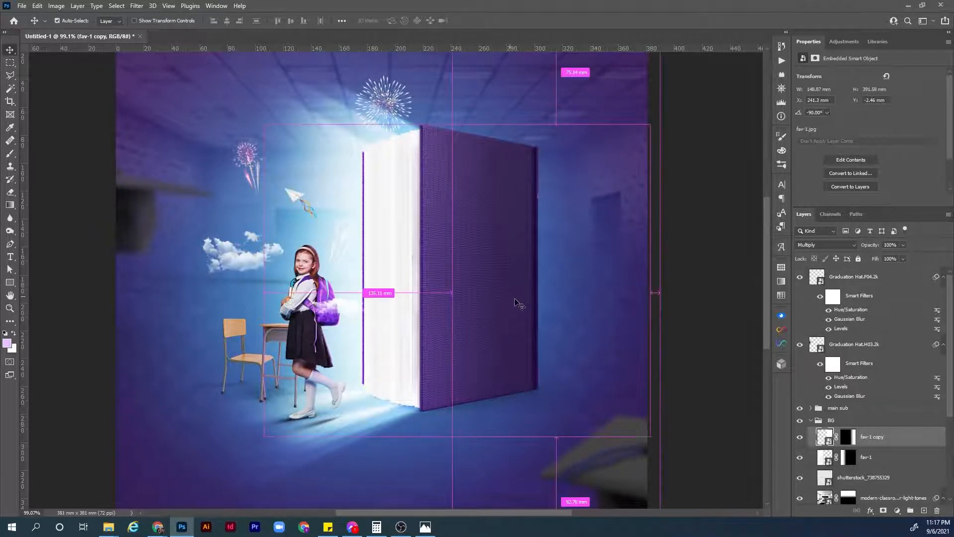
pyautogui.keyDown('ctrl'); pyautogui.click(507, 304); pyautogui.keyUp('ctrl')
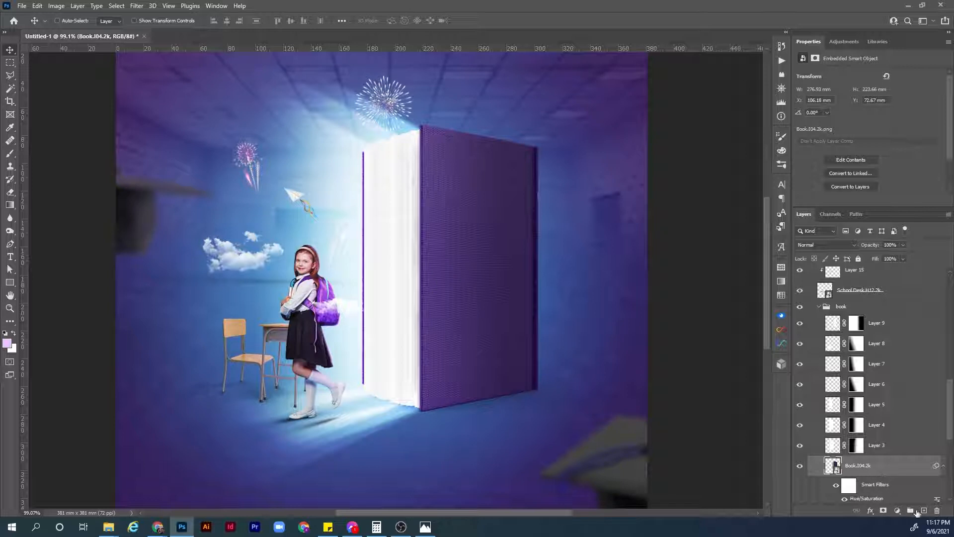
pyautogui.press('t')
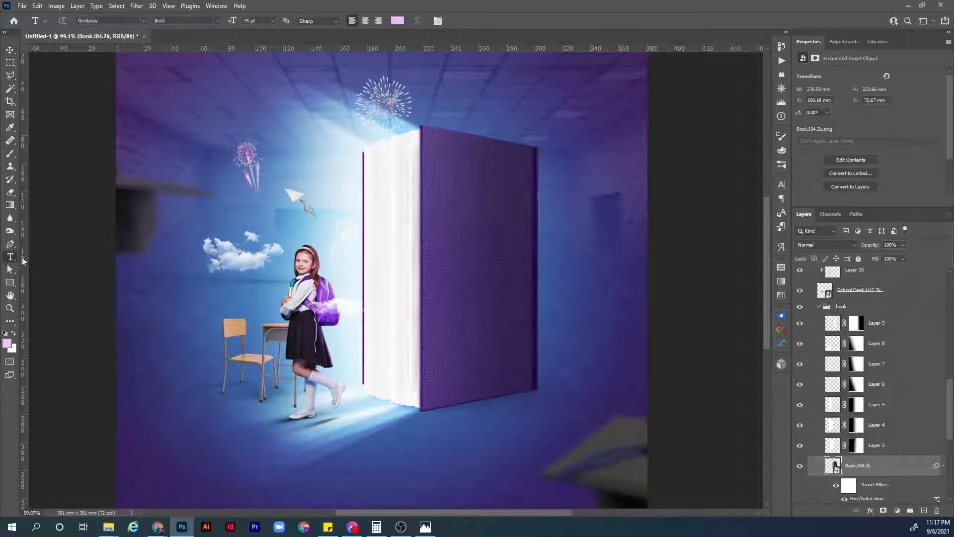
pyautogui.click(313, 420)
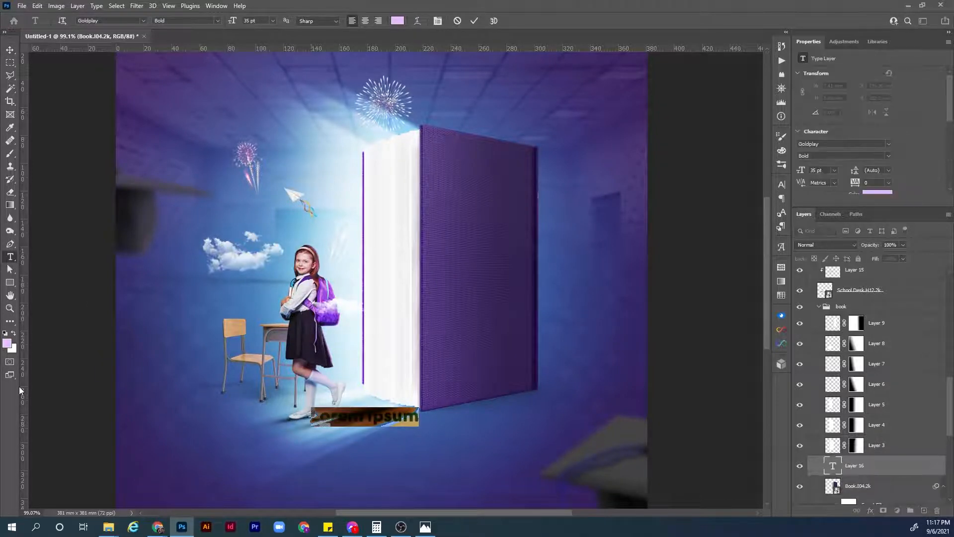
pyautogui.press('BackSpace')
pyautogui.write('B')
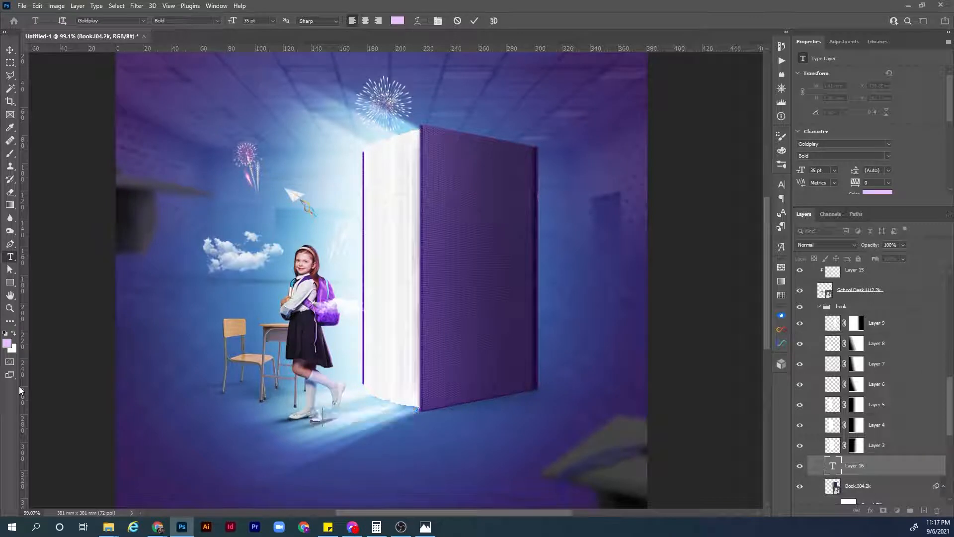
pyautogui.write('ack To Sc')
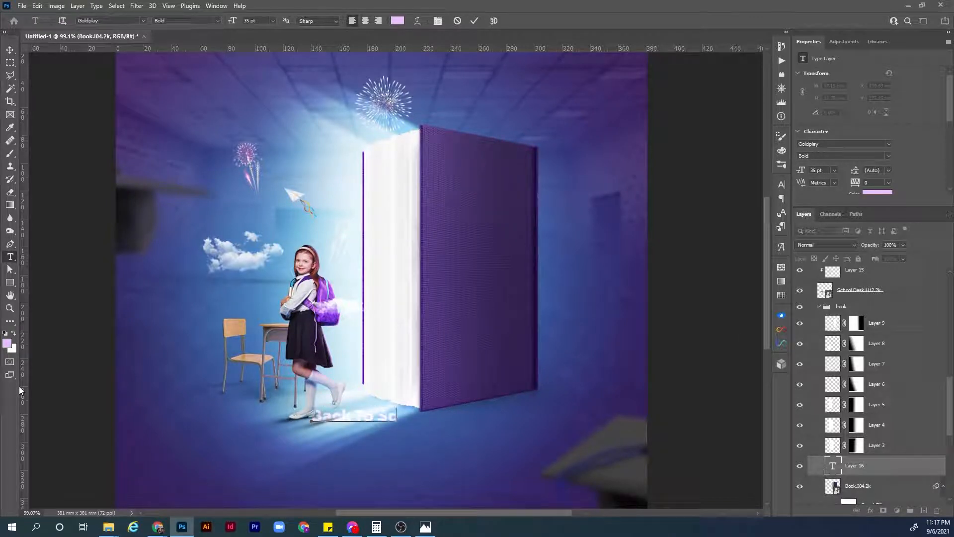
pyautogui.write('hool')
pyautogui.hotkey('ctrl', 'Return')
# Step: Move the Back To School text onto the book cover and set its font to Billy Ohio Regular
pyautogui.press('v')
pyautogui.moveTo(387, 421); pyautogui.dragTo(522, 310)
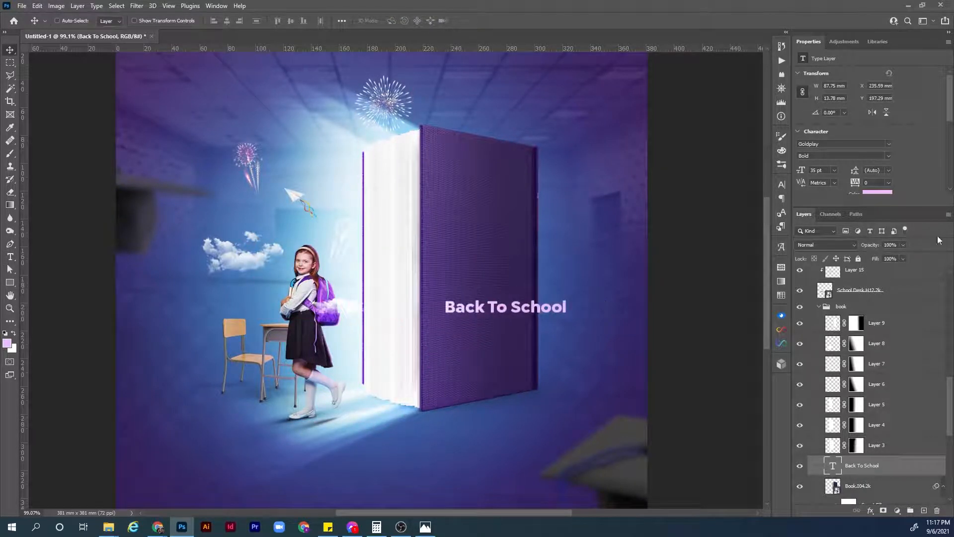
pyautogui.click(824, 147)
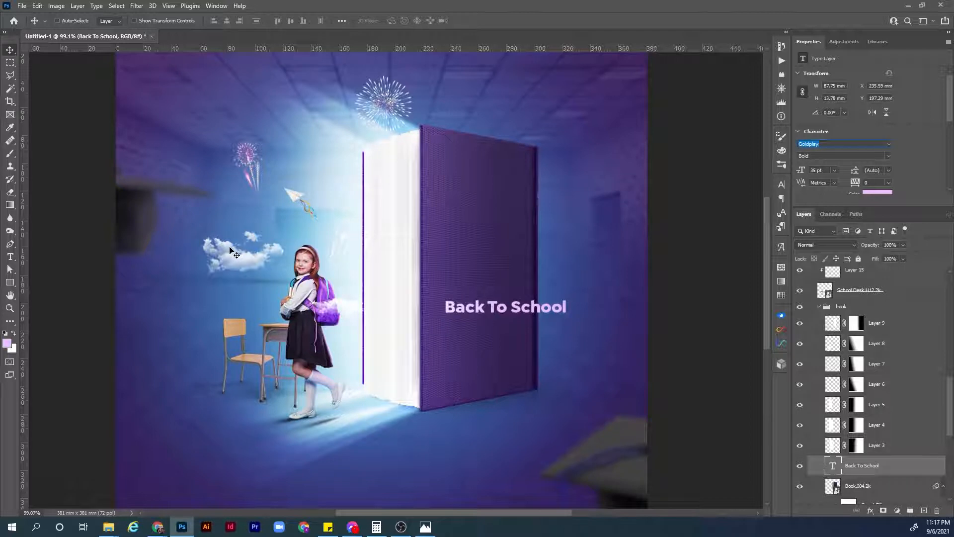
pyautogui.write('bil')
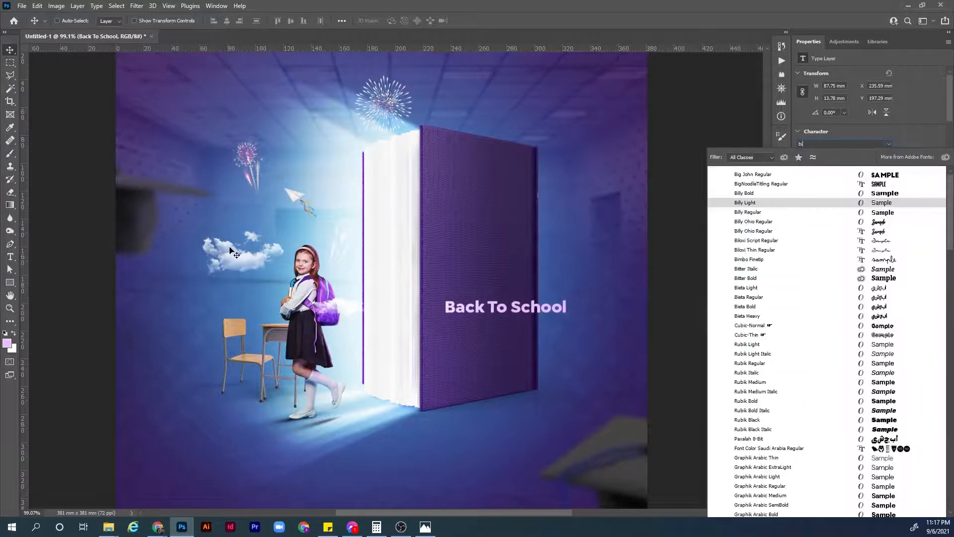
pyautogui.click(858, 203)
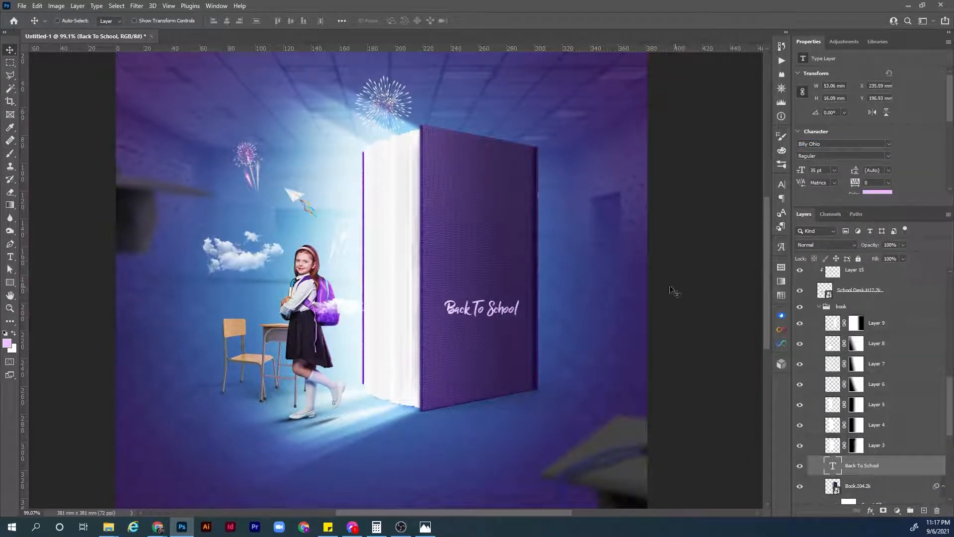
# Step: Rotate the Back To School text -90°, enlarge it to about 104 pt and center it along the book cover
pyautogui.hotkey('ctrl', 't')
pyautogui.moveTo(518, 298); pyautogui.dragTo(525, 206)
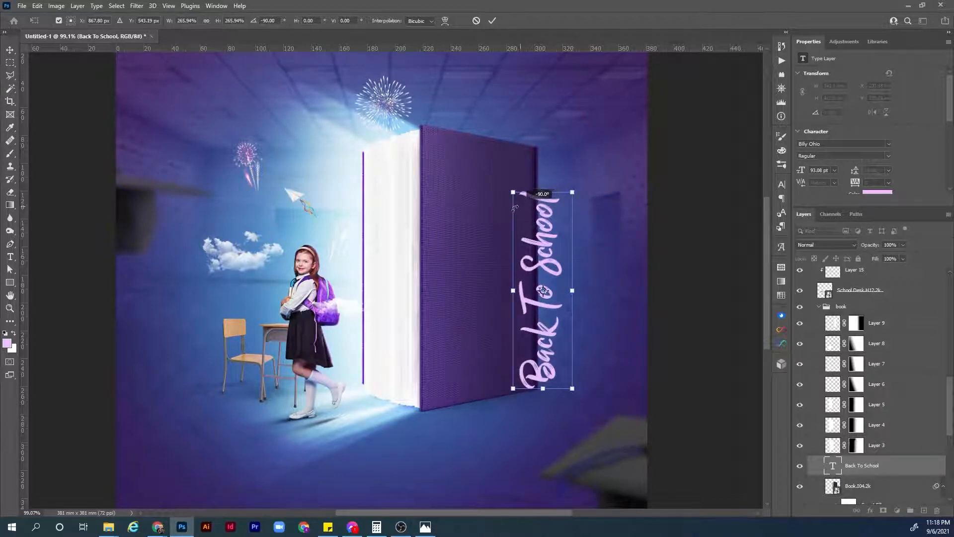
pyautogui.moveTo(559, 235); pyautogui.dragTo(486, 228)
pyautogui.moveTo(505, 276); pyautogui.dragTo(511, 277)
pyautogui.moveTo(502, 318); pyautogui.dragTo(503, 315)
pyautogui.press('Return')
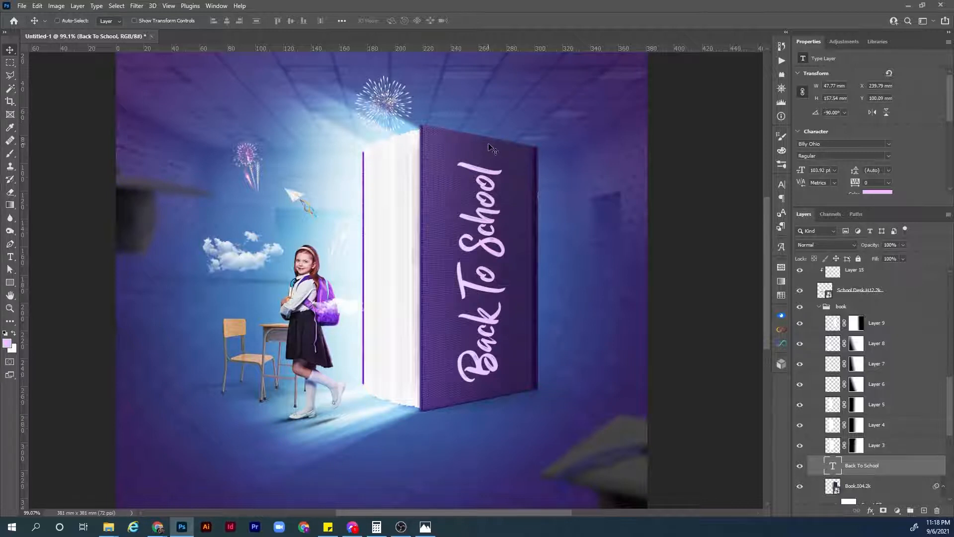
# Step: Convert the Back To School text layer to a smart object
pyautogui.rightClick(914, 468)
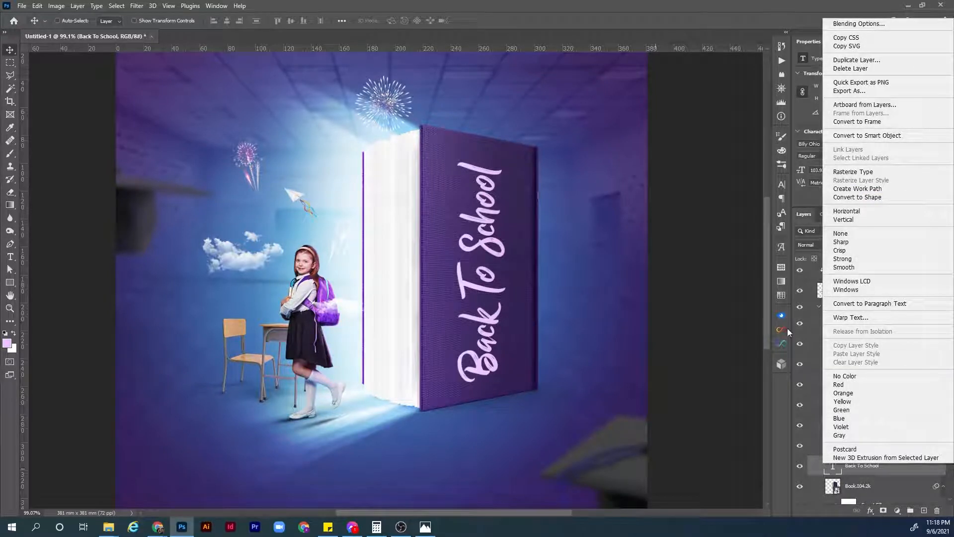
pyautogui.click(880, 135)
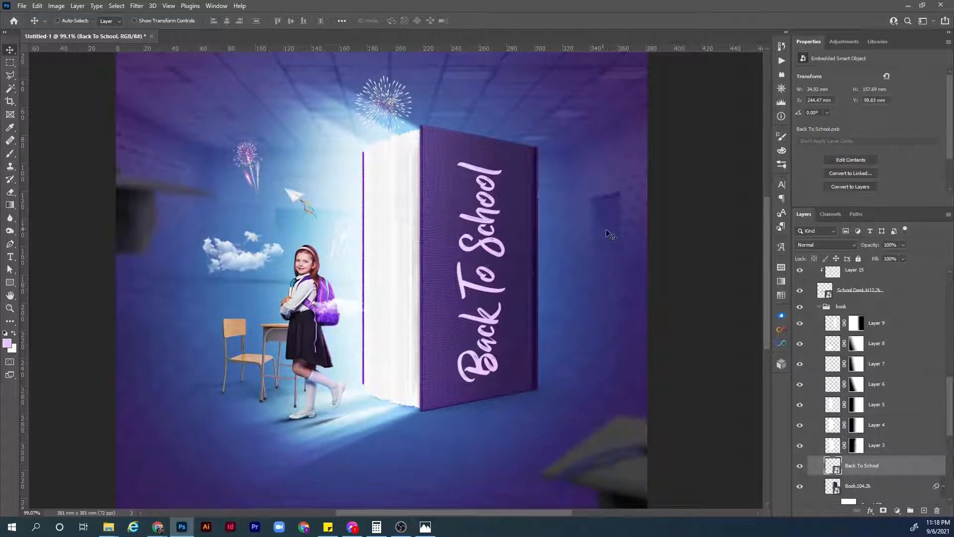
pyautogui.press('ctrl')
# Step: Apply a Perspective transform to the Back To School text, stretching the edge nearest the pages to about 166 mm to match the cover
pyautogui.hotkey('ctrl', 't')
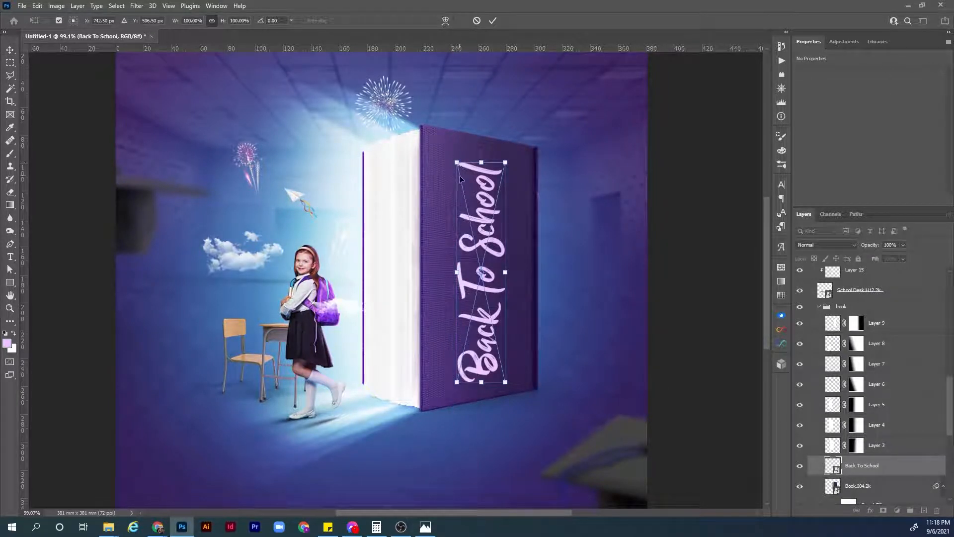
pyautogui.rightClick(485, 207)
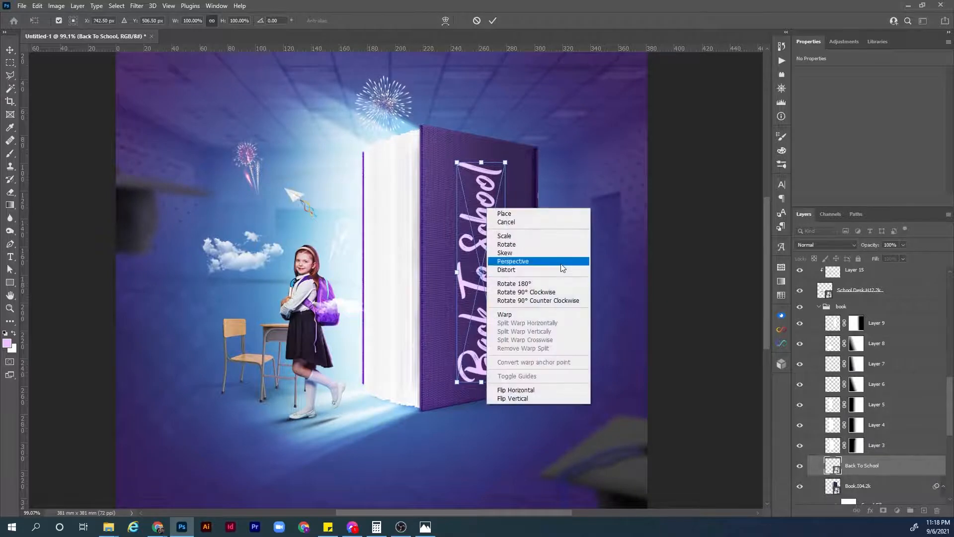
pyautogui.click(561, 262)
pyautogui.moveTo(457, 164); pyautogui.dragTo(457, 153)
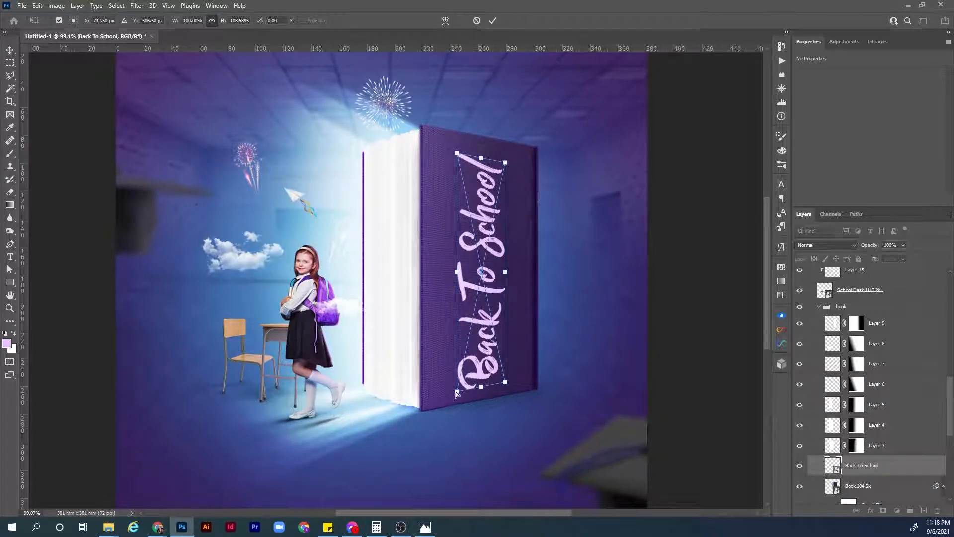
pyautogui.moveTo(457, 393); pyautogui.dragTo(455, 393)
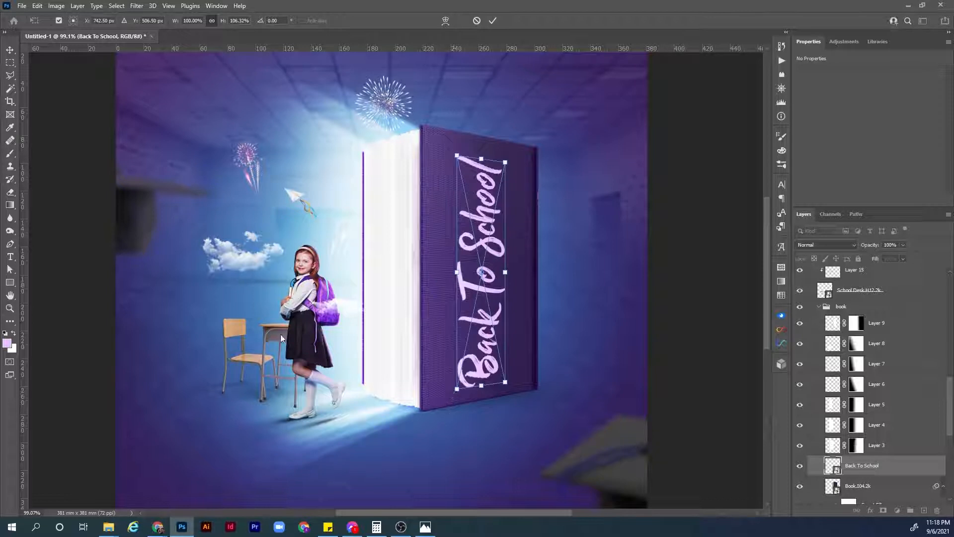
pyautogui.press('Return')
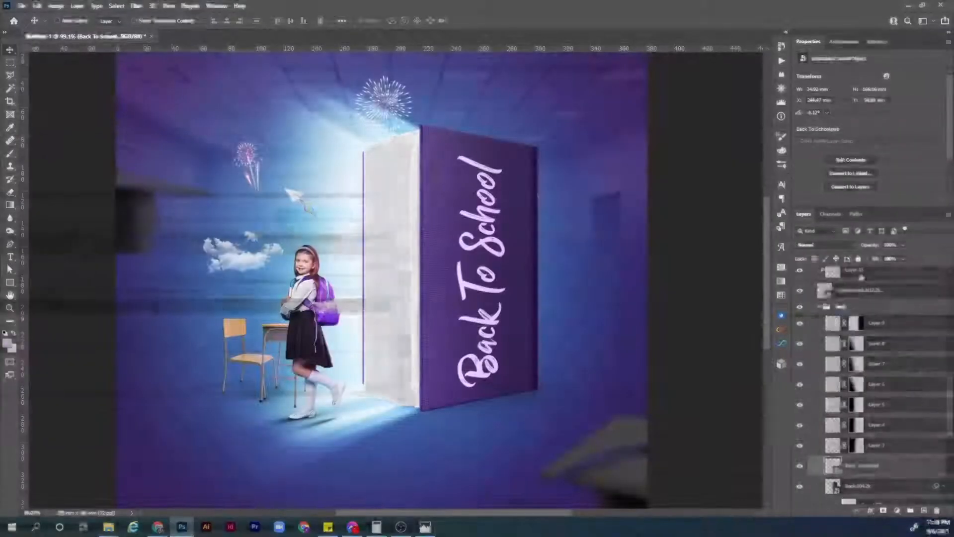
# Step: Set the Back To School cover text to Soft Light blending at 64% opacity
pyautogui.click(827, 245)
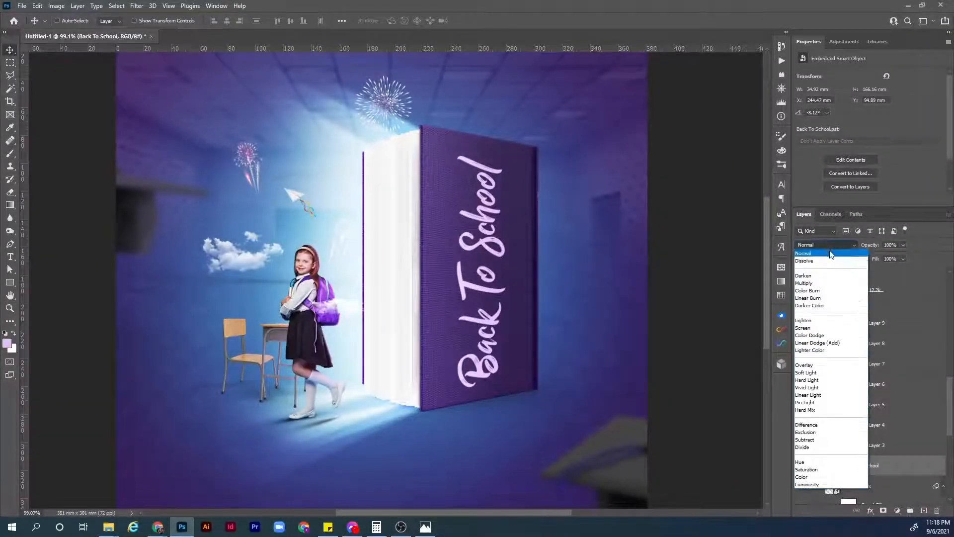
pyautogui.click(830, 375)
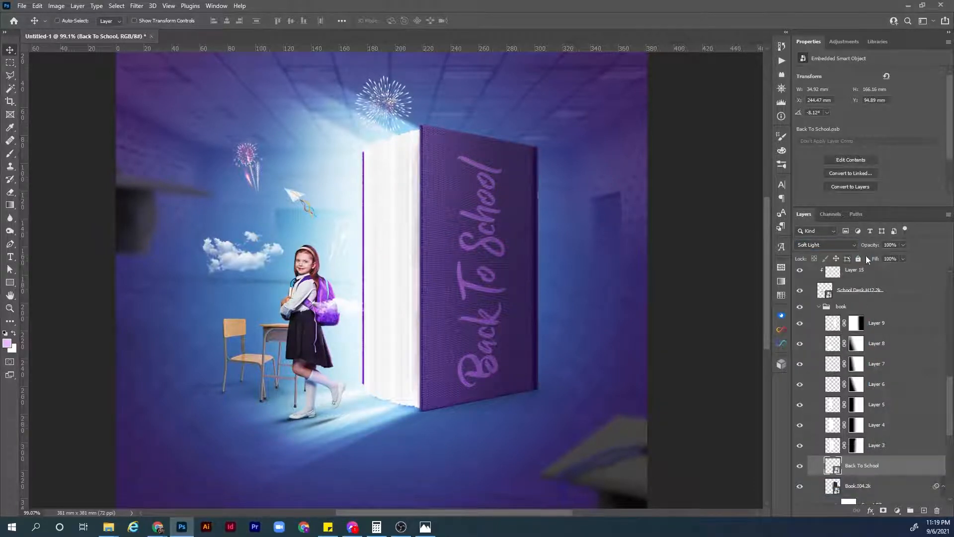
pyautogui.moveTo(869, 247); pyautogui.dragTo(862, 250)
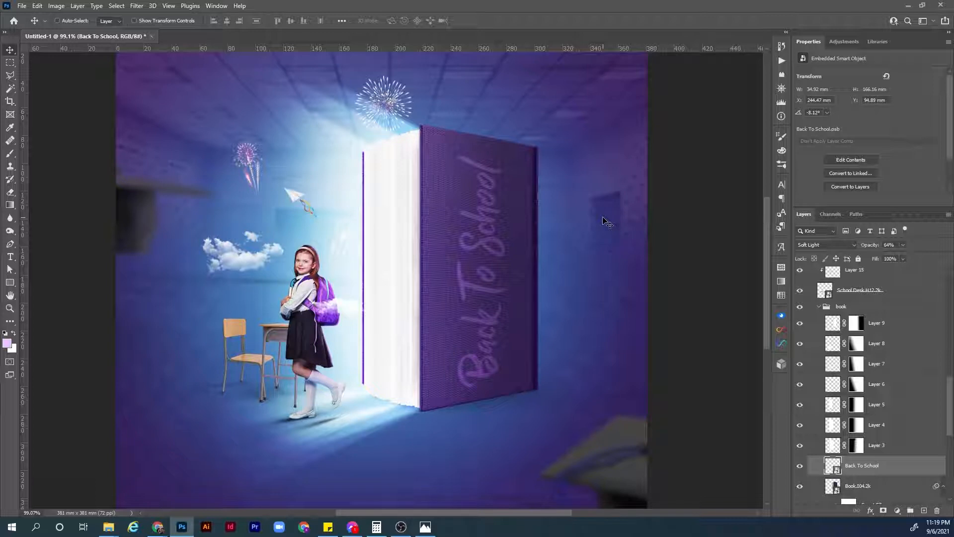
# Step: Collapse the school girl, book, main sub and BG layer groups
pyautogui.scroll(-2, 606, 222)
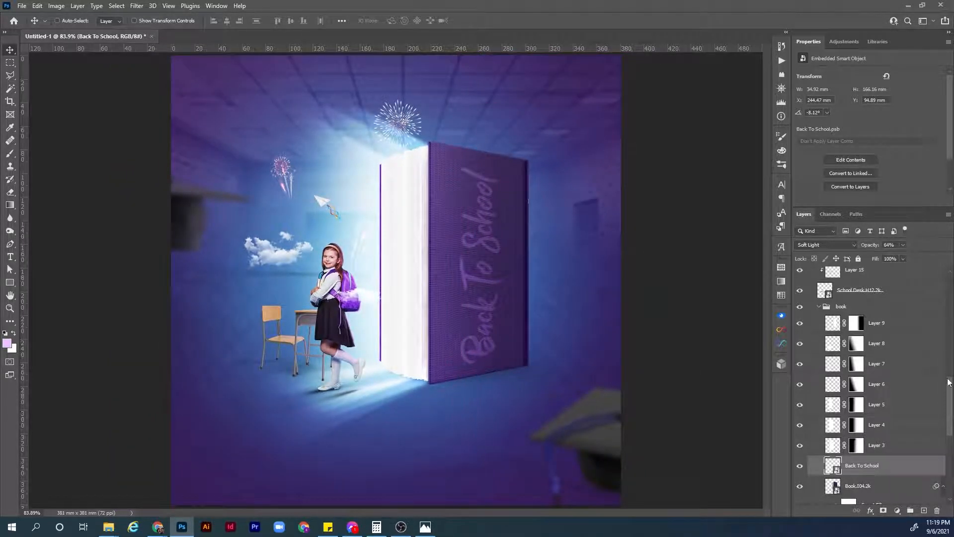
pyautogui.moveTo(950, 391); pyautogui.dragTo(941, 318)
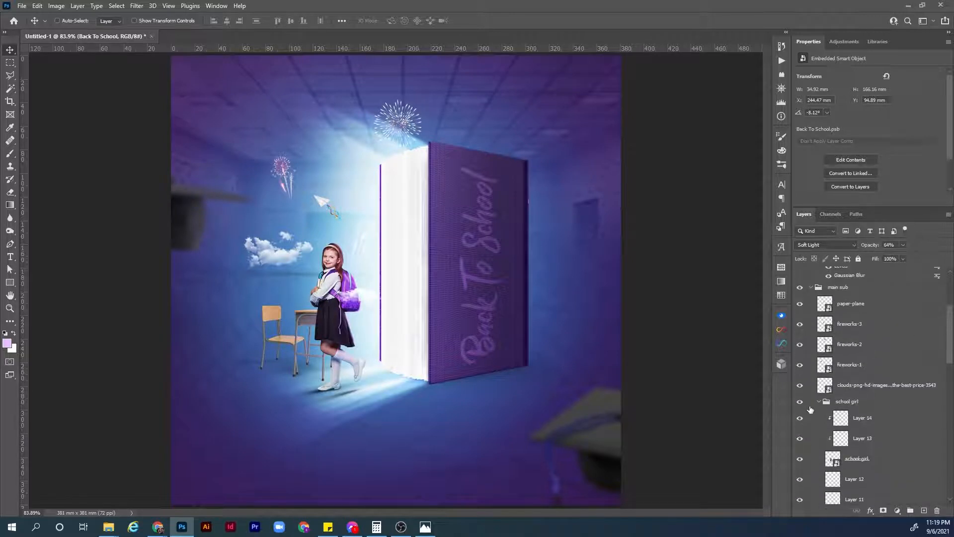
pyautogui.click(818, 401)
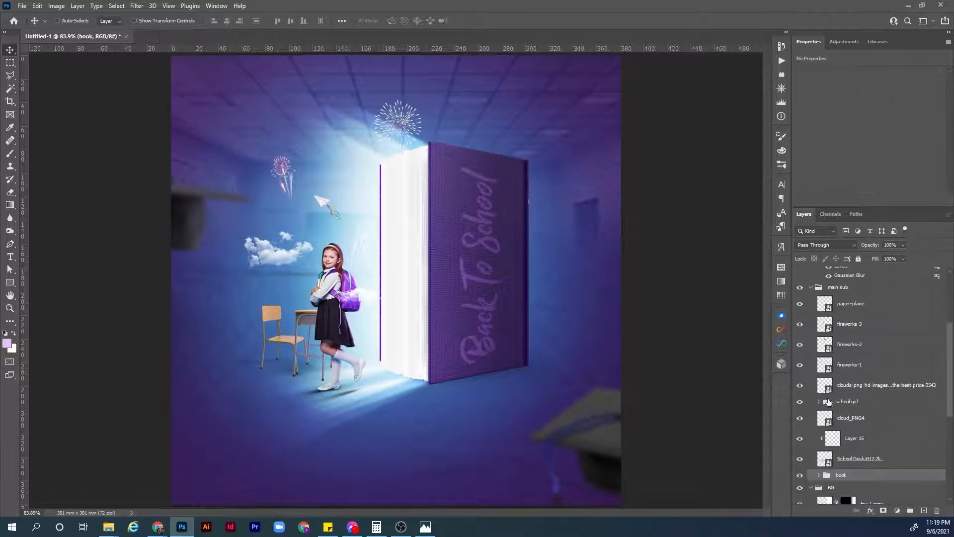
pyautogui.keyDown('ctrl'); pyautogui.click(811, 287); pyautogui.keyUp('ctrl')
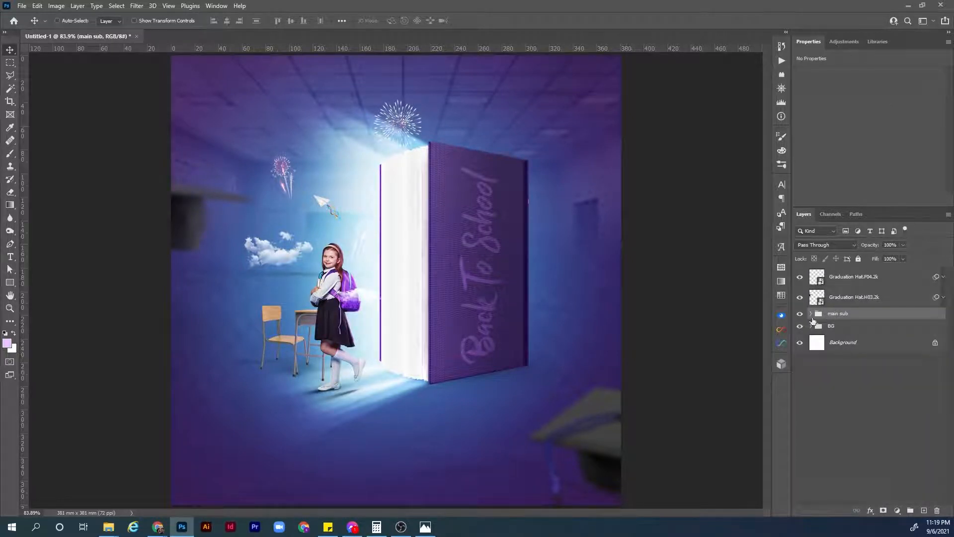
# Step: Check the main sub group's contents by toggling its visibility, and shift the group slightly up and to the left on the canvas
pyautogui.click(800, 314)
pyautogui.click(800, 313)
pyautogui.moveTo(461, 275); pyautogui.dragTo(457, 268)
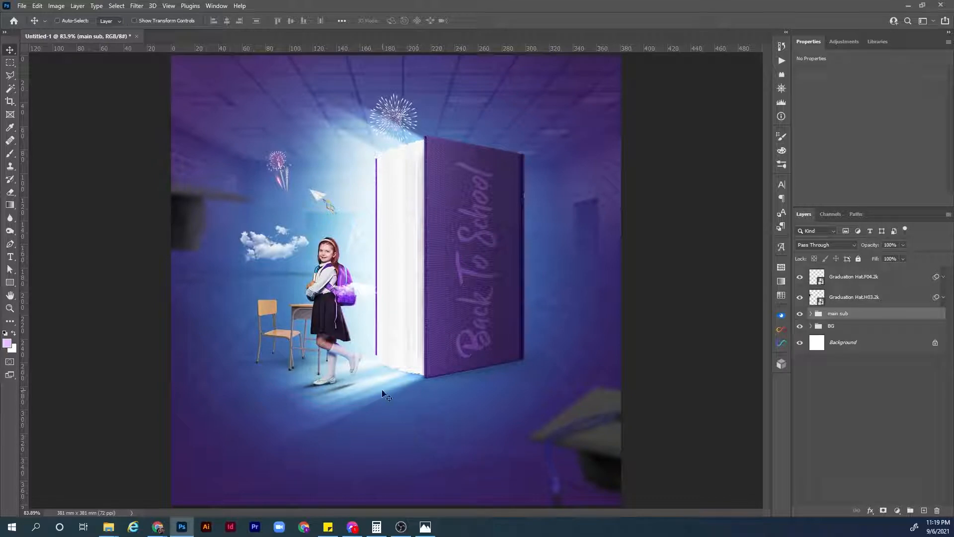
# Step: Draw a paragraph text box about 199 by 63 mm below the girl and book, and set its placeholder text to Helvetica Regular
pyautogui.press('t')
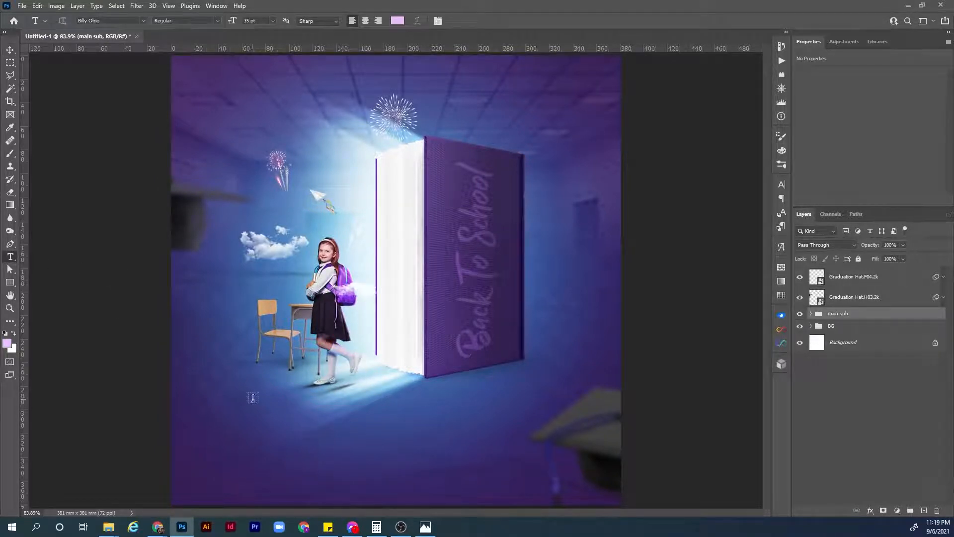
pyautogui.moveTo(279, 411); pyautogui.dragTo(512, 486)
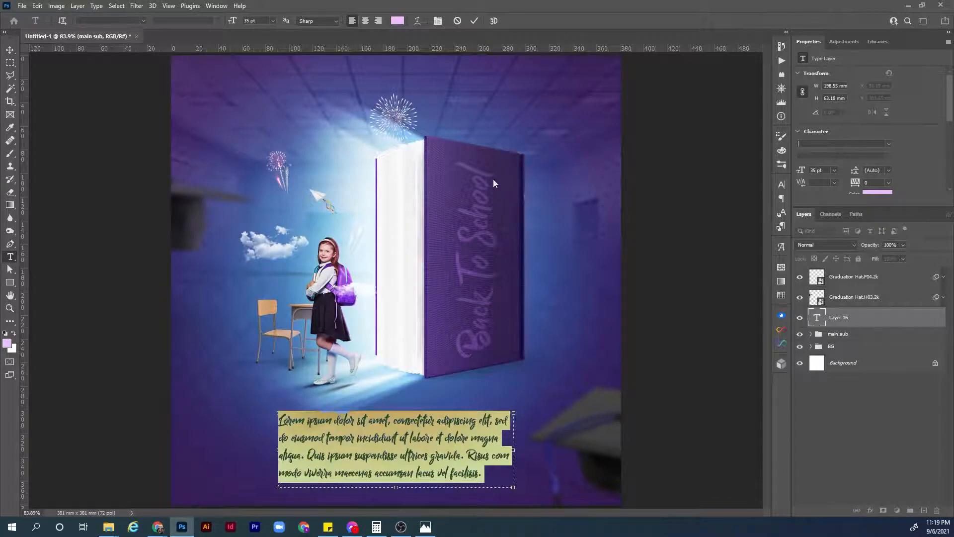
pyautogui.write('helv')
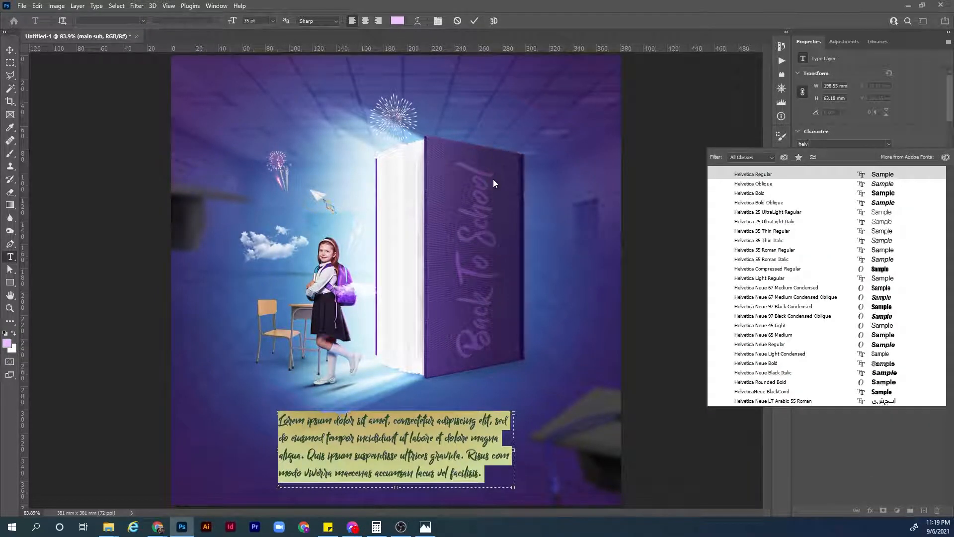
pyautogui.press('Return')
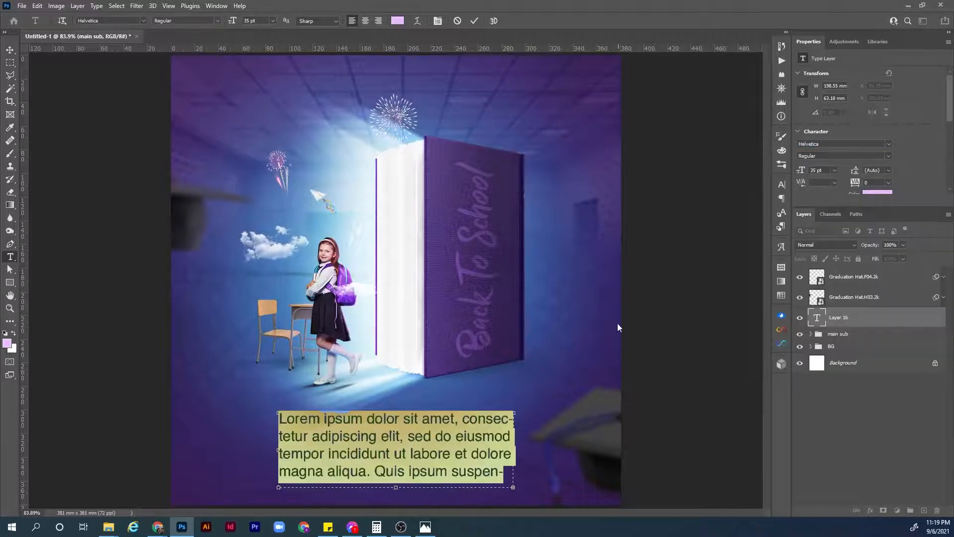
# Step: Set the placeholder paragraph to 26 pt, center-align it and commit the text
pyautogui.click(827, 172)
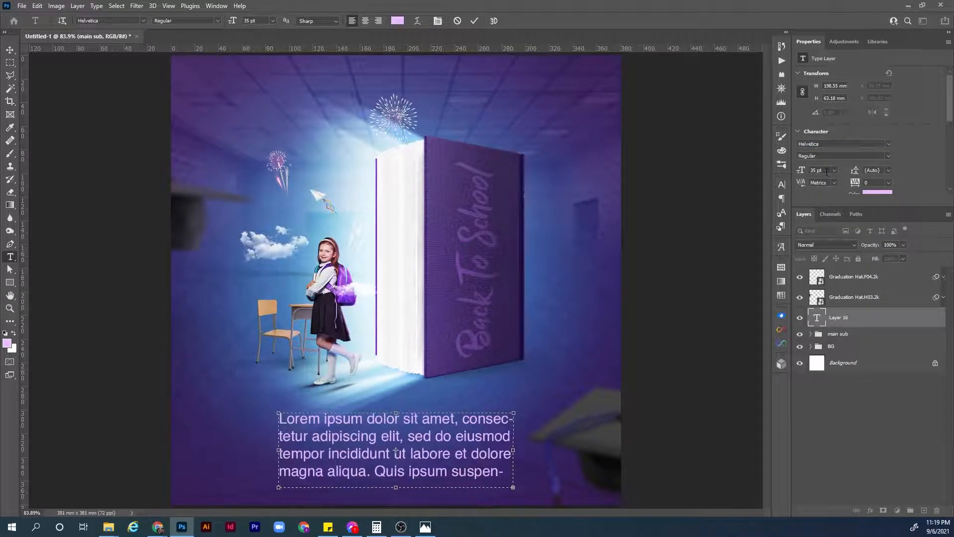
pyautogui.write('26')
pyautogui.press('Return')
pyautogui.click(366, 21)
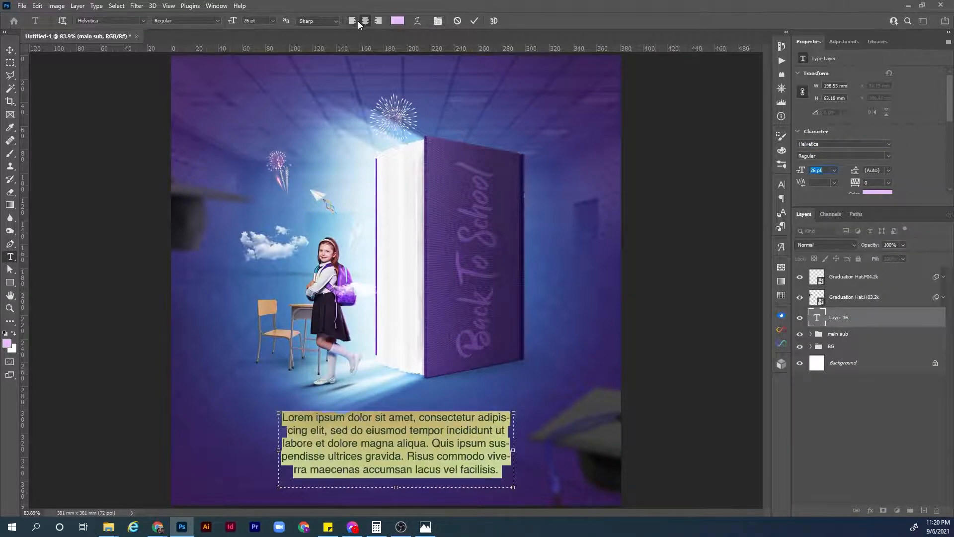
pyautogui.click(781, 199)
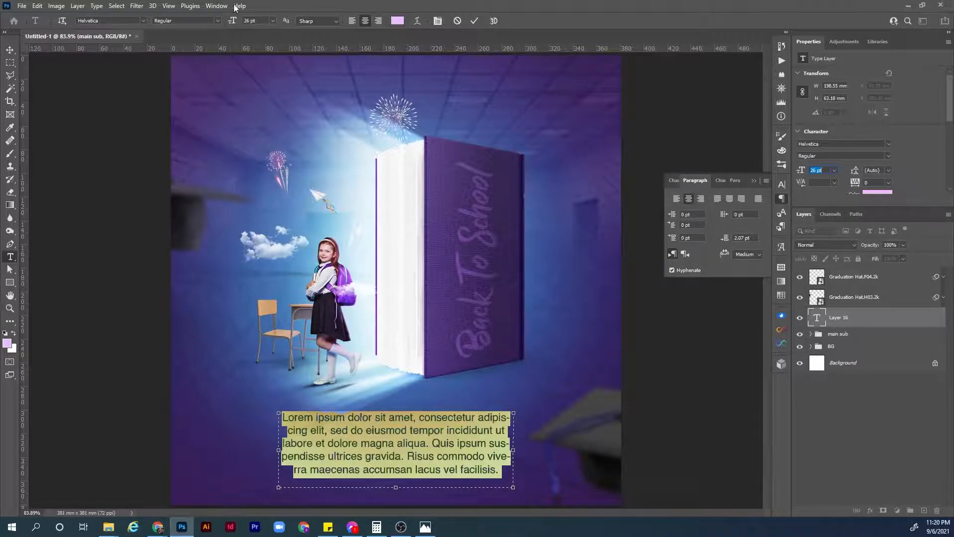
pyautogui.click(217, 6)
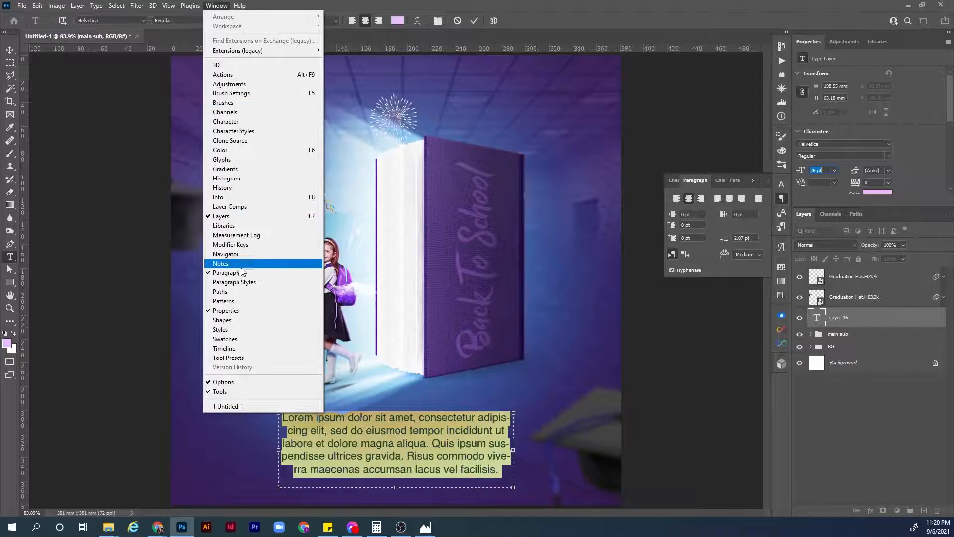
pyautogui.click(827, 318)
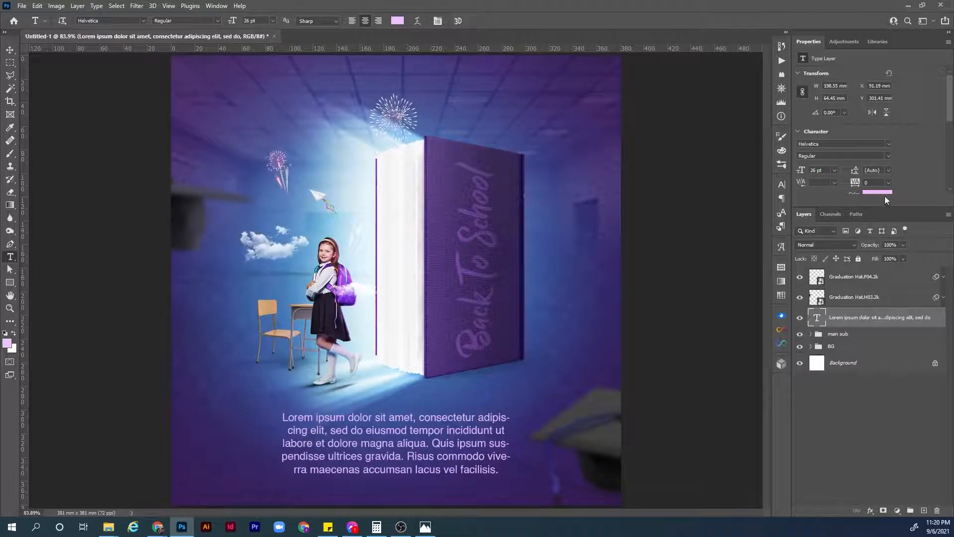
# Step: Change the placeholder paragraph's text color to white
pyautogui.moveTo(888, 208); pyautogui.dragTo(888, 230)
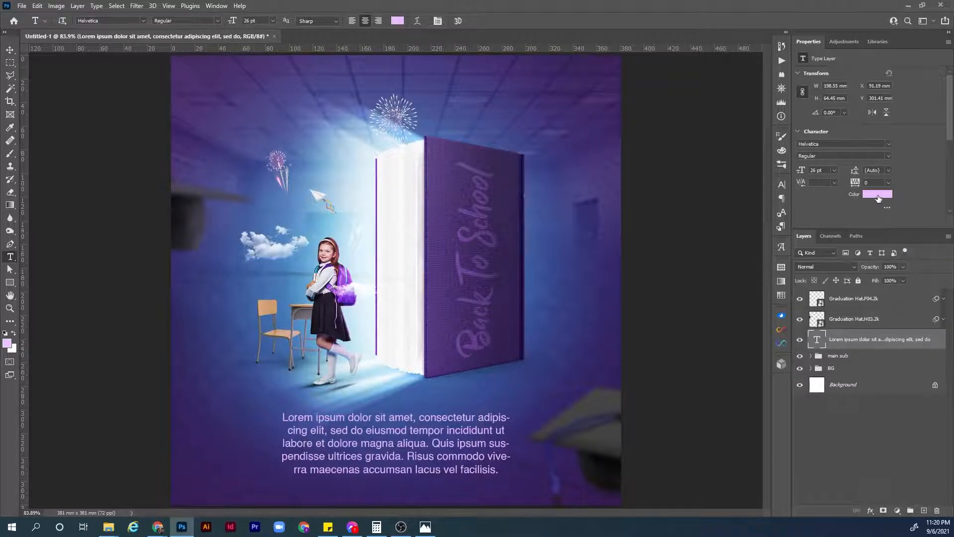
pyautogui.click(877, 194)
pyautogui.moveTo(496, 140); pyautogui.dragTo(491, 132)
pyautogui.click(720, 136)
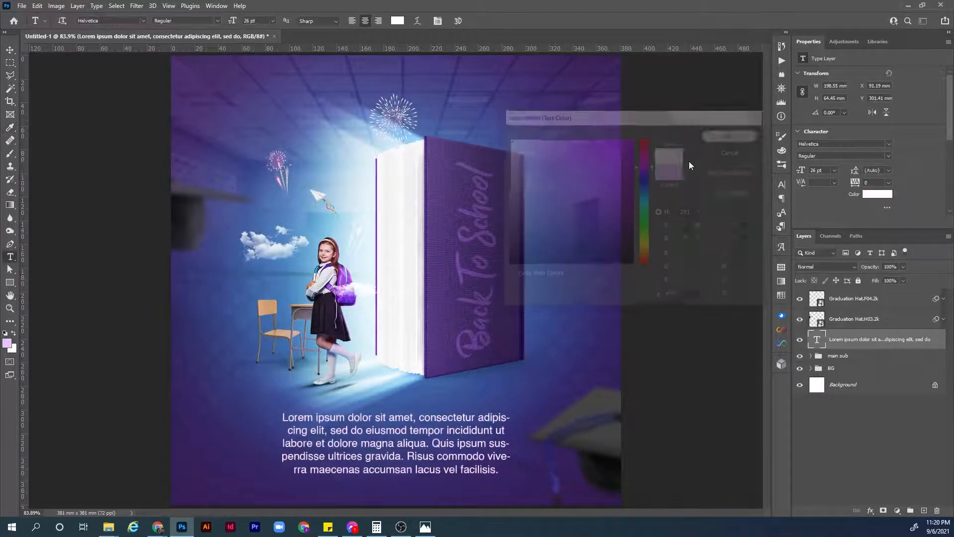
# Step: Reduce all of the paragraph text to 24 pt
pyautogui.click(448, 429)
pyautogui.hotkey('ctrl', 'a')
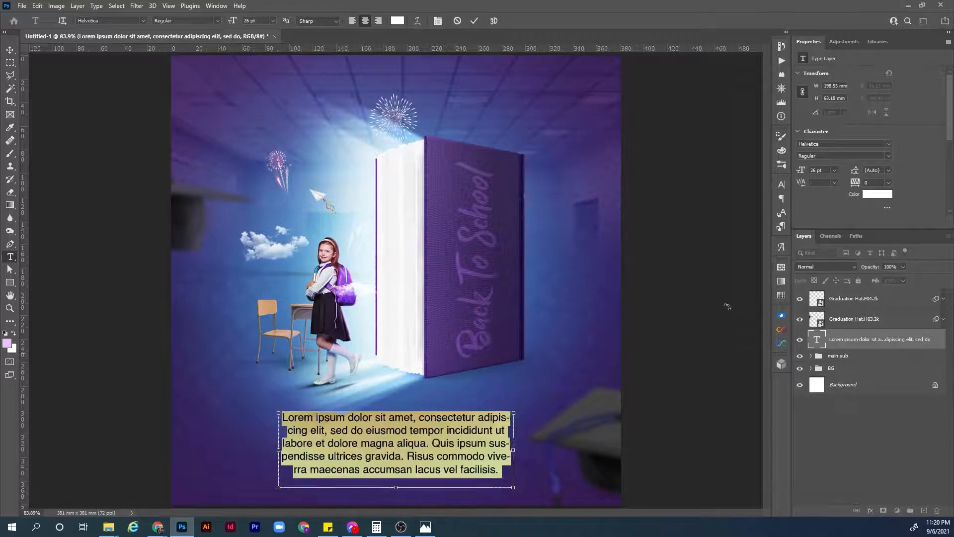
pyautogui.click(823, 170)
pyautogui.press('Down')
pyautogui.press('Down')
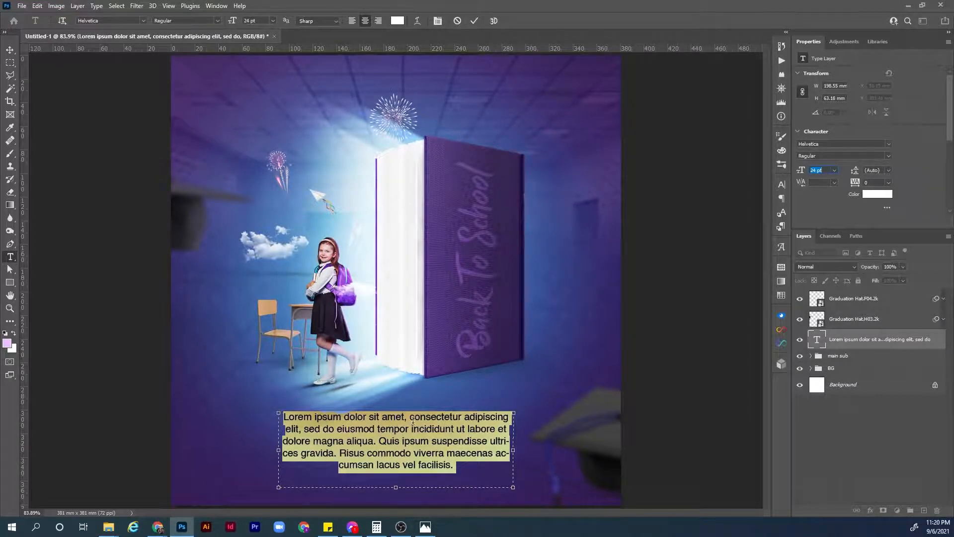
# Step: Insert a heading line reading "Back To School" above the placeholder paragraph
pyautogui.click(399, 428)
pyautogui.press('Up')
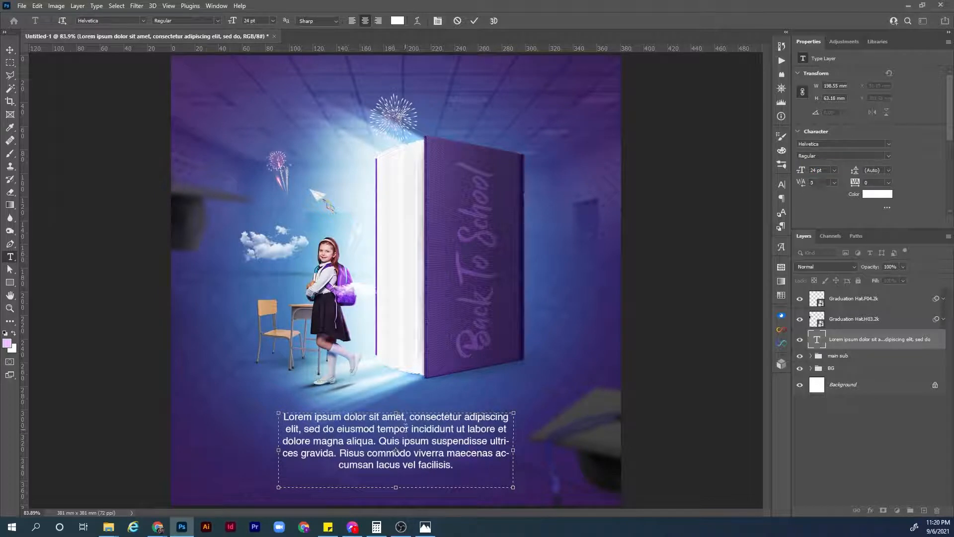
pyautogui.press('Return')
pyautogui.press('Up')
pyautogui.write('Bac k')
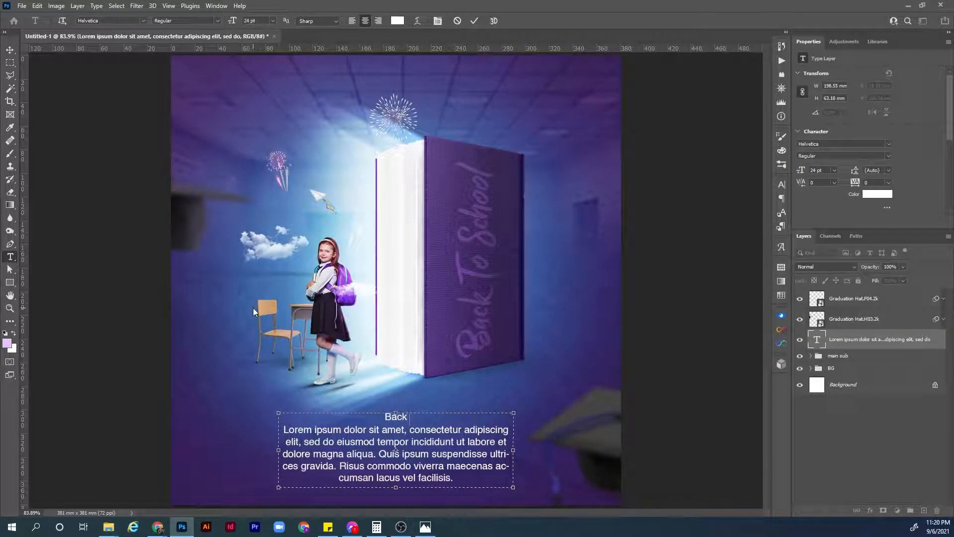
pyautogui.write(' To School')
# Step: Make the Back To School heading line Helvetica Bold at 48 pt, twice the body text size
pyautogui.doubleClick(412, 417)
pyautogui.click(437, 418)
pyautogui.moveTo(437, 417); pyautogui.dragTo(359, 418)
pyautogui.click(887, 156)
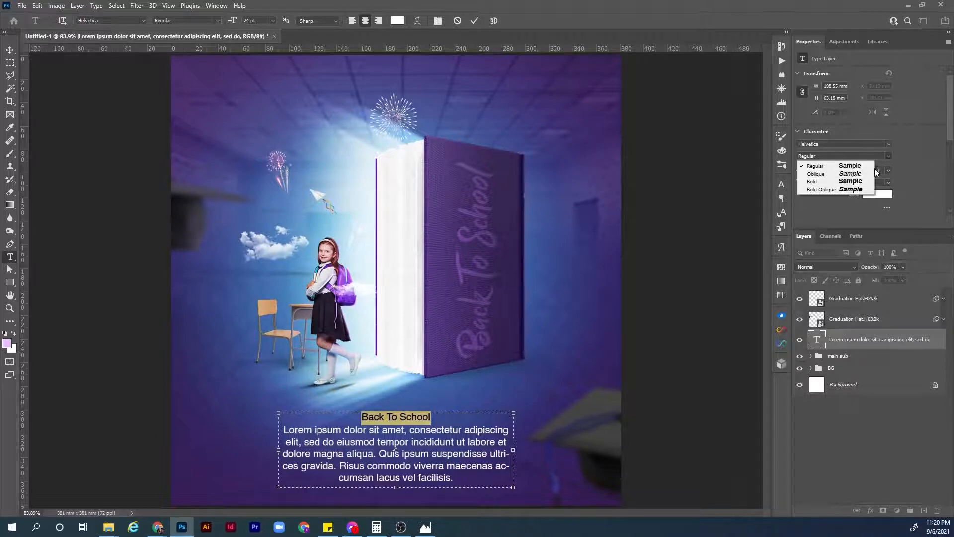
pyautogui.click(820, 182)
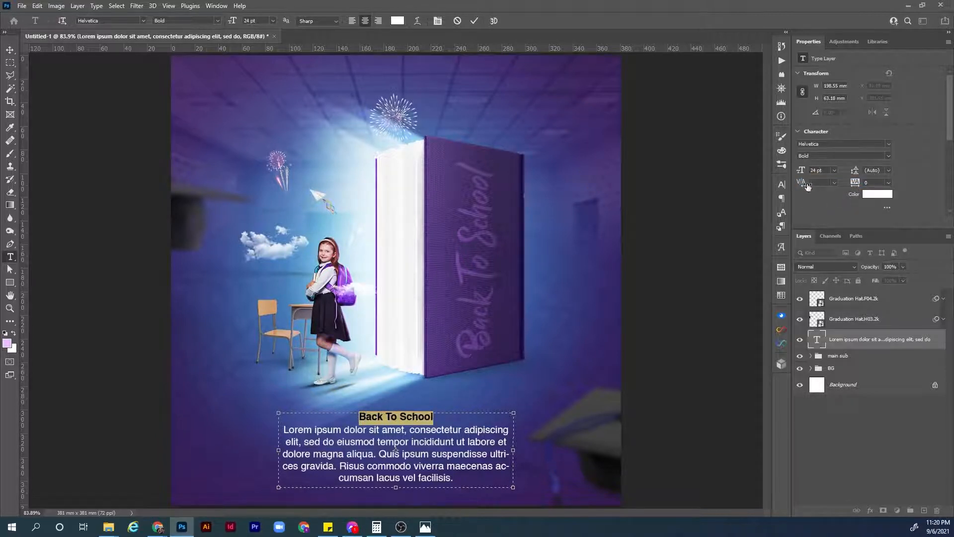
pyautogui.click(830, 170)
pyautogui.write('24*2')
pyautogui.press('Return')
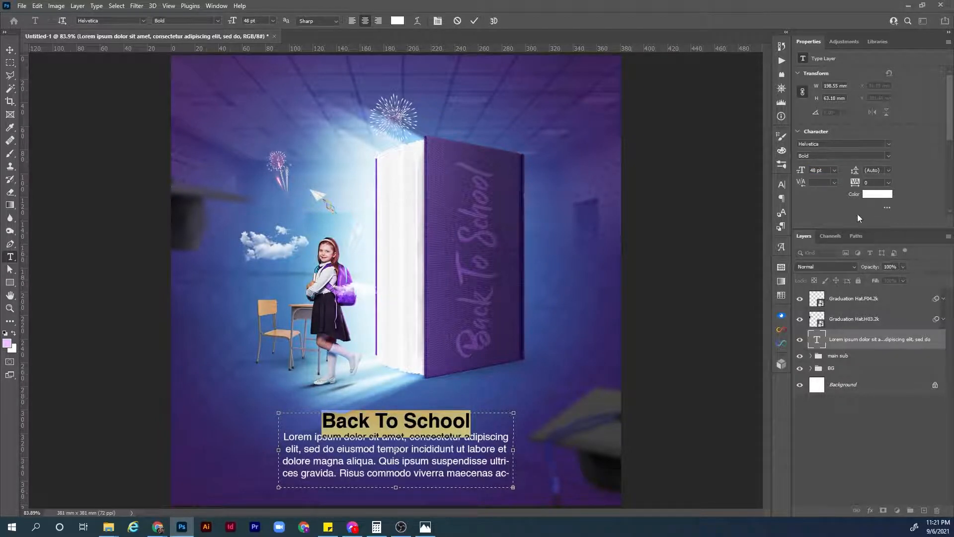
# Step: Color the Back To School heading light blue (#93cdff) and commit the text
pyautogui.click(878, 194)
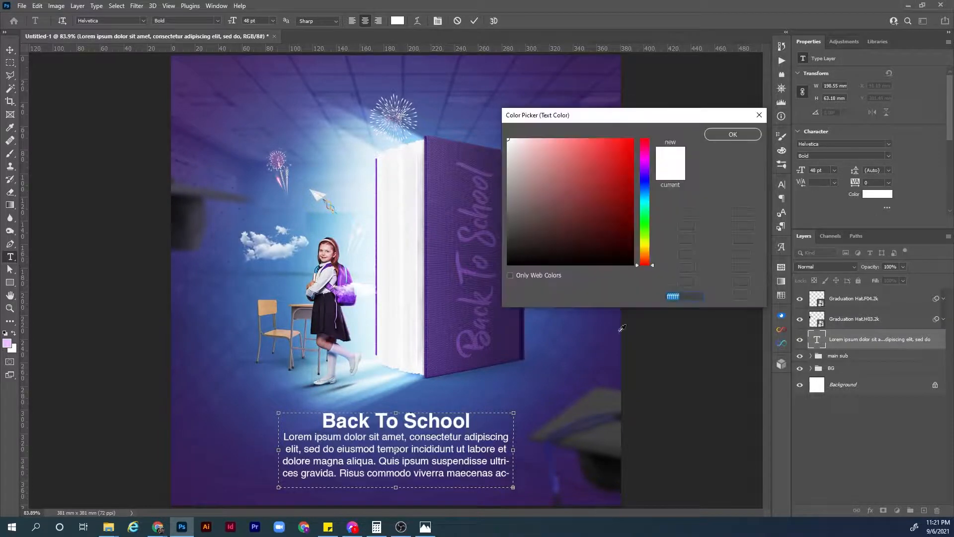
pyautogui.click(472, 389)
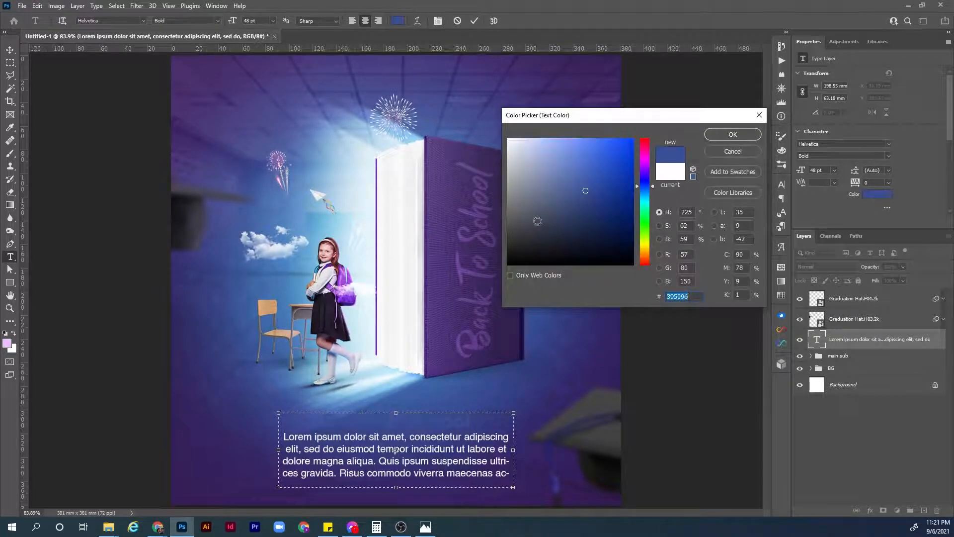
pyautogui.click(572, 177)
pyautogui.moveTo(572, 177); pyautogui.dragTo(560, 139)
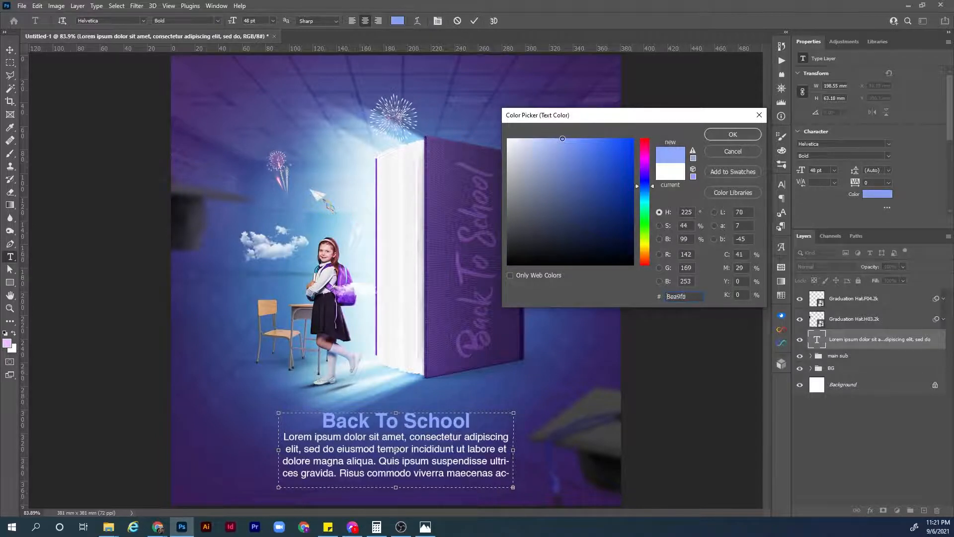
pyautogui.moveTo(654, 187); pyautogui.dragTo(654, 193)
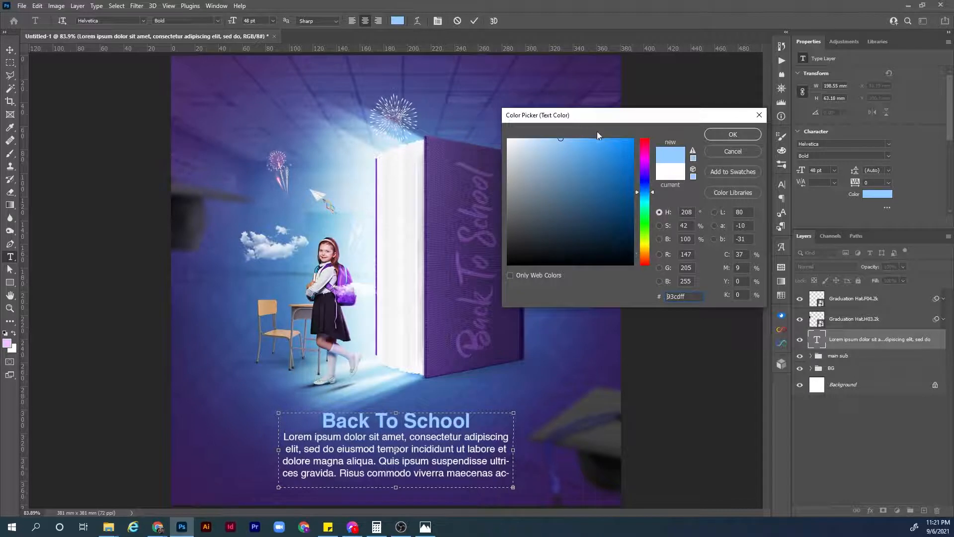
pyautogui.click(743, 135)
pyautogui.click(792, 385)
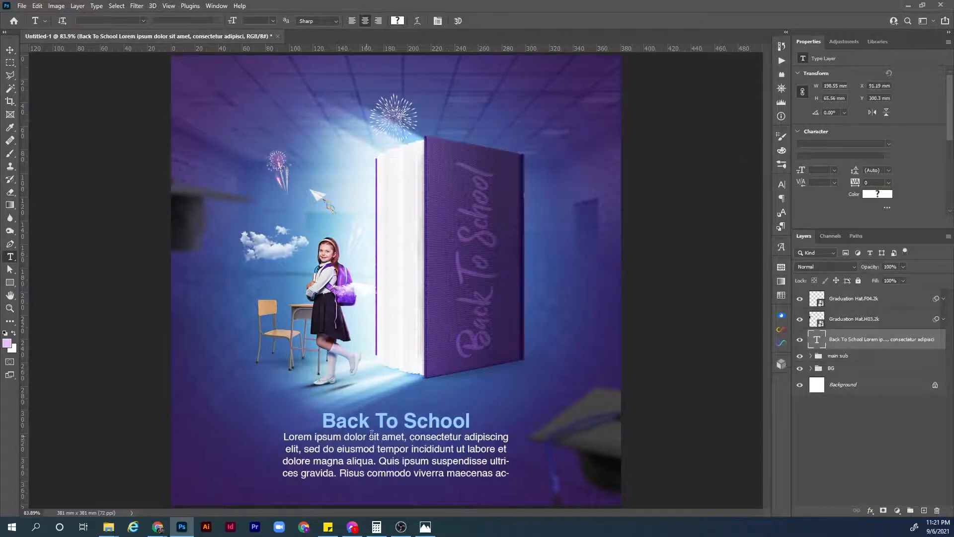
# Step: Set the space after the Back To School heading paragraph to 10 pt
pyautogui.press('z')
pyautogui.moveTo(416, 427)
pyautogui.mouseDown()
pyautogui.moveTo(438, 430)
pyautogui.moveTo(432, 421)
pyautogui.mouseUp()
pyautogui.press('t')
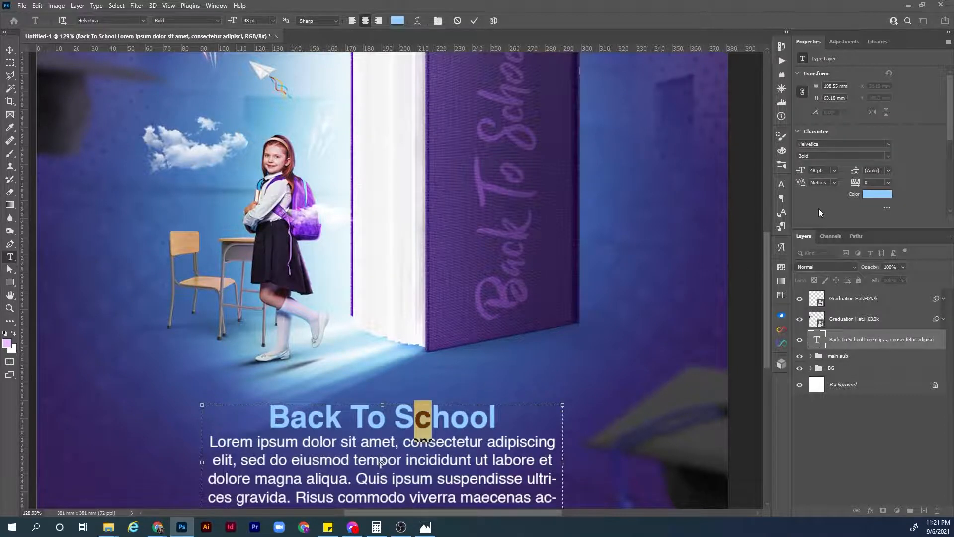
pyautogui.click(782, 198)
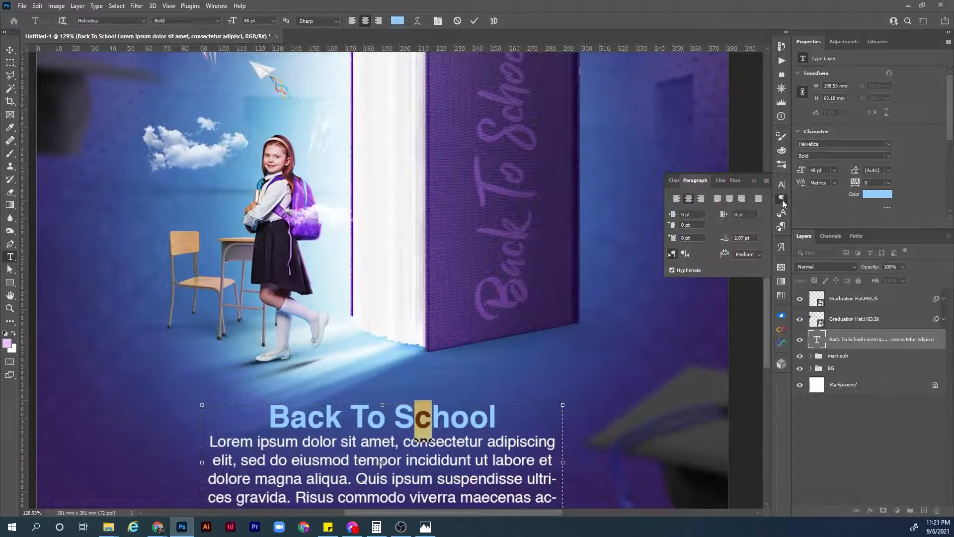
pyautogui.click(726, 240)
pyautogui.write('10')
pyautogui.press('Return')
pyautogui.hotkey('ctrl', 'Return')
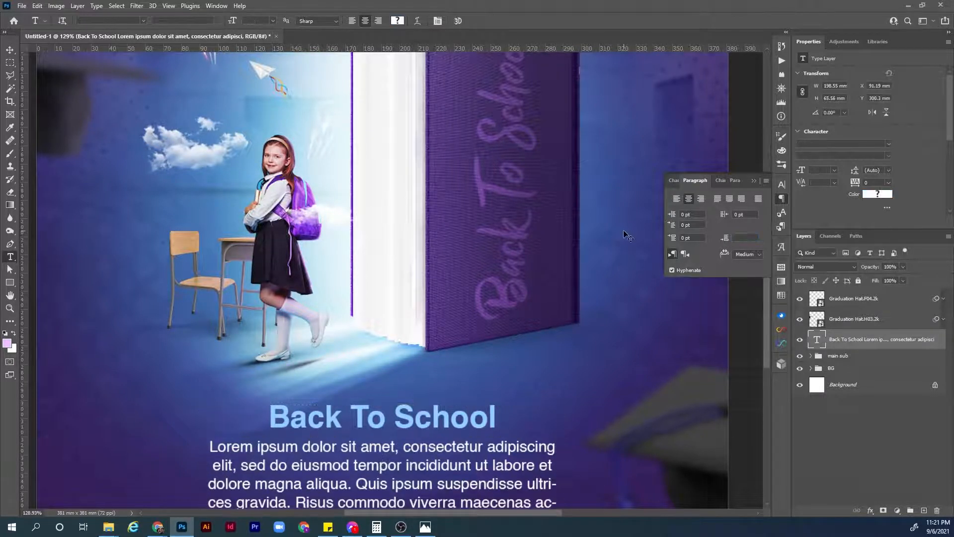
pyautogui.hotkey('ctrl', '0')
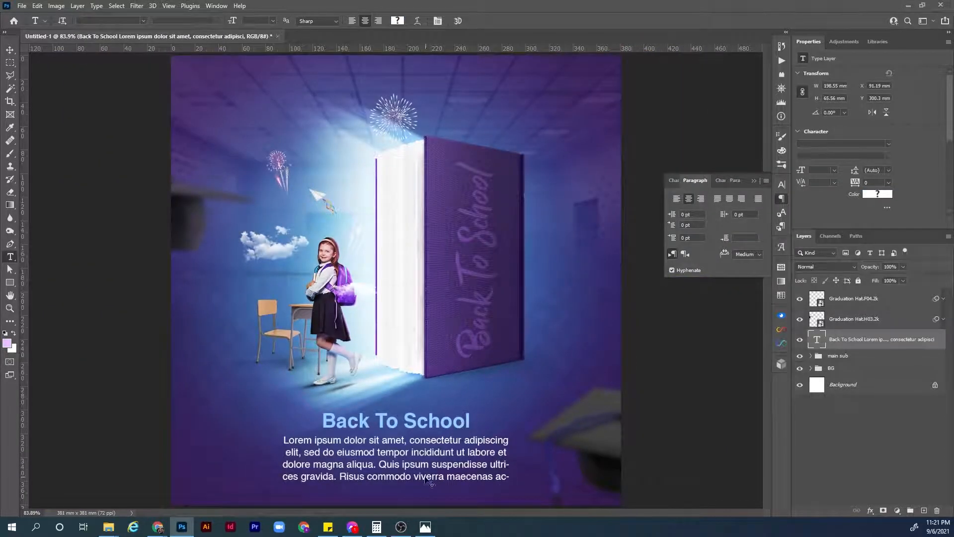
# Step: Scale down the Back To School heading and body text block slightly around its center
pyautogui.hotkey('ctrl', 't')
pyautogui.moveTo(512, 448); pyautogui.dragTo(497, 450)
# Step: Stamp all visible layers into a new layer at the top of the stack and convert it to a smart object
pyautogui.click(825, 304)
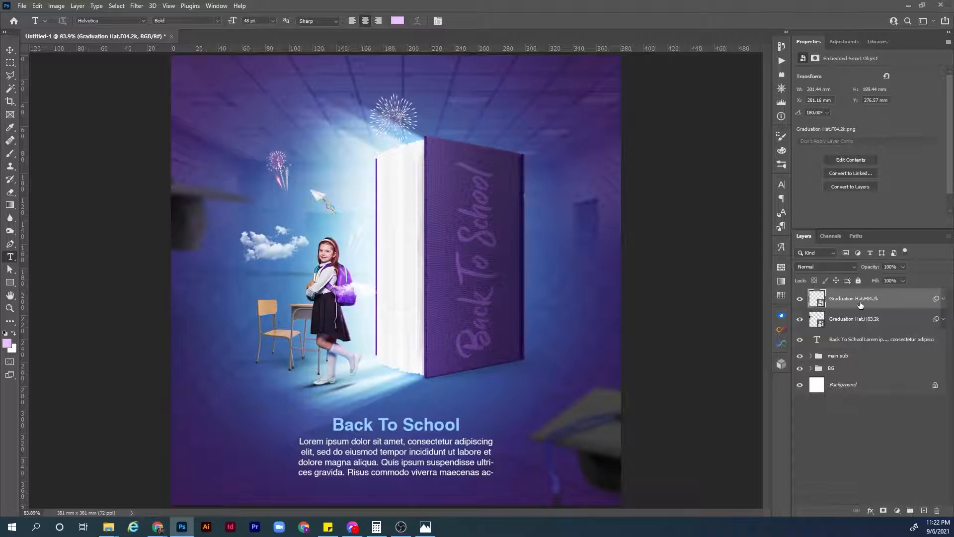
pyautogui.hotkey('ctrl', 'alt', 'shift', 'e')
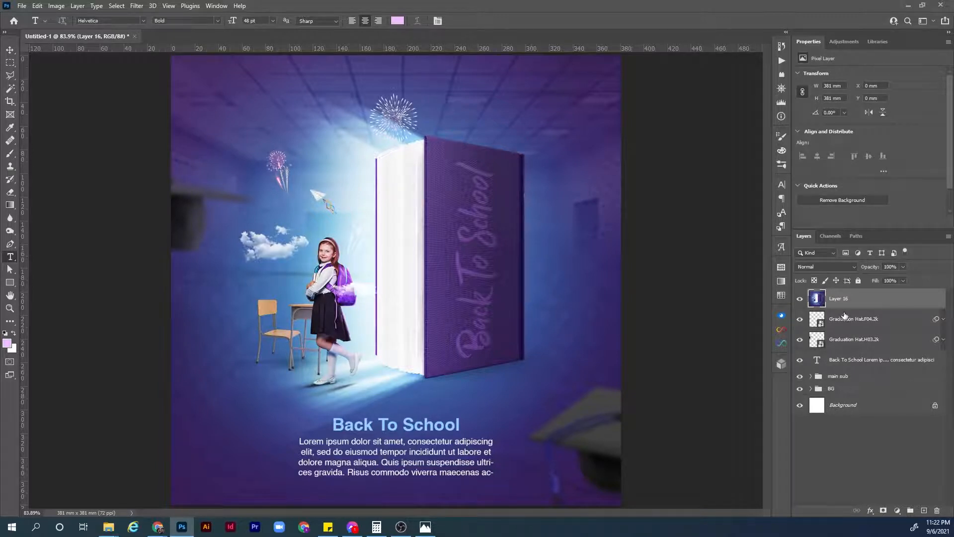
pyautogui.rightClick(899, 300)
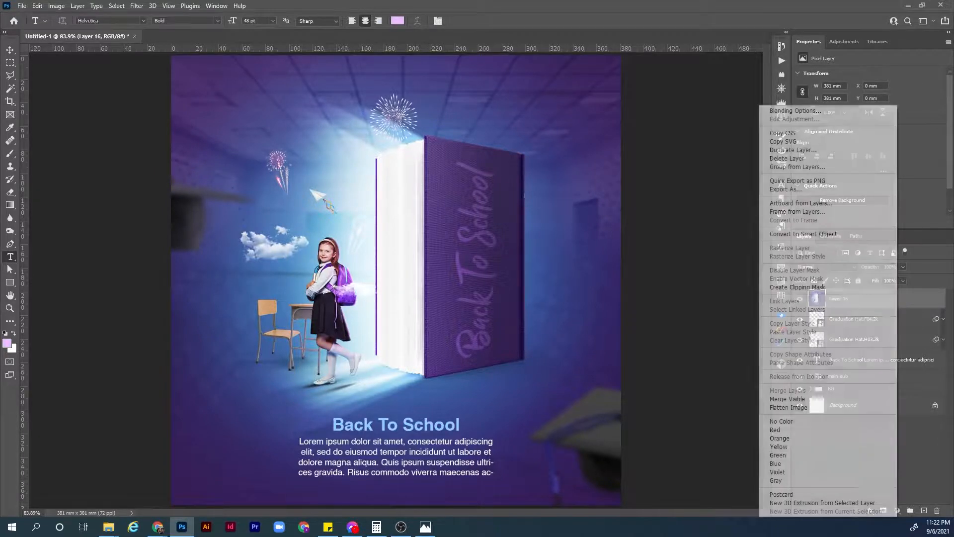
pyautogui.click(837, 234)
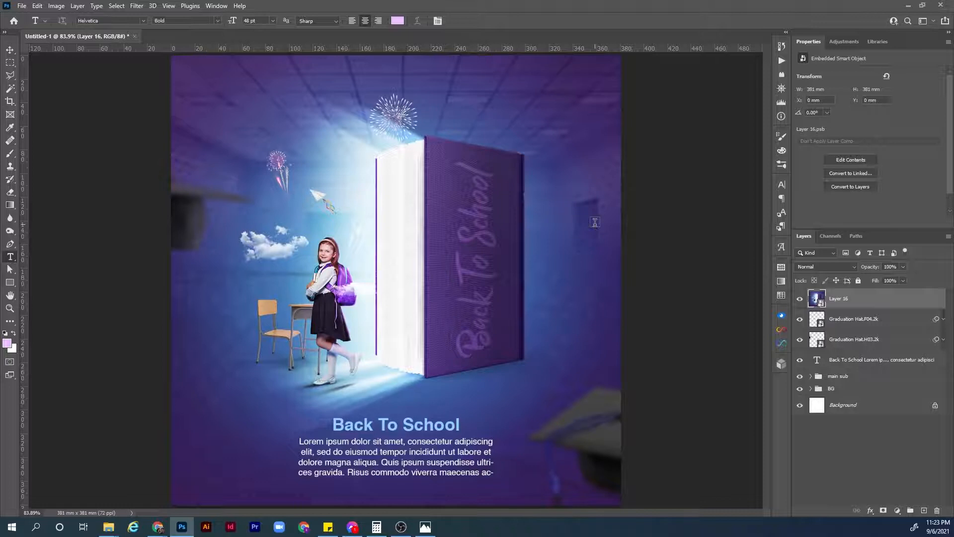
# Step: Start a Camera Raw filter on the merged layer with Exposure +0.05, Contrast +16, Highlights +7, Shadows -7, Whites +1 and Blacks -27
pyautogui.hotkey('ctrl', 'shift', 'a')
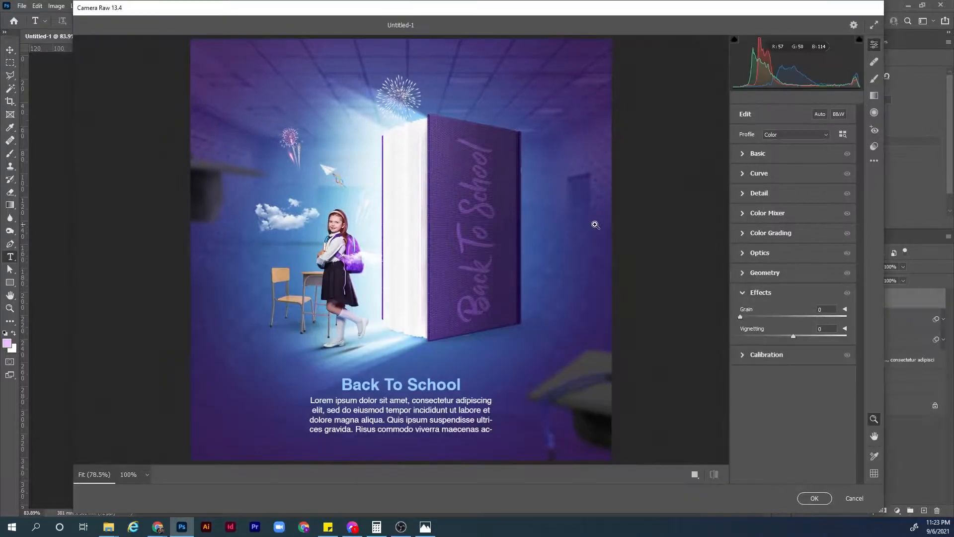
pyautogui.click(743, 155)
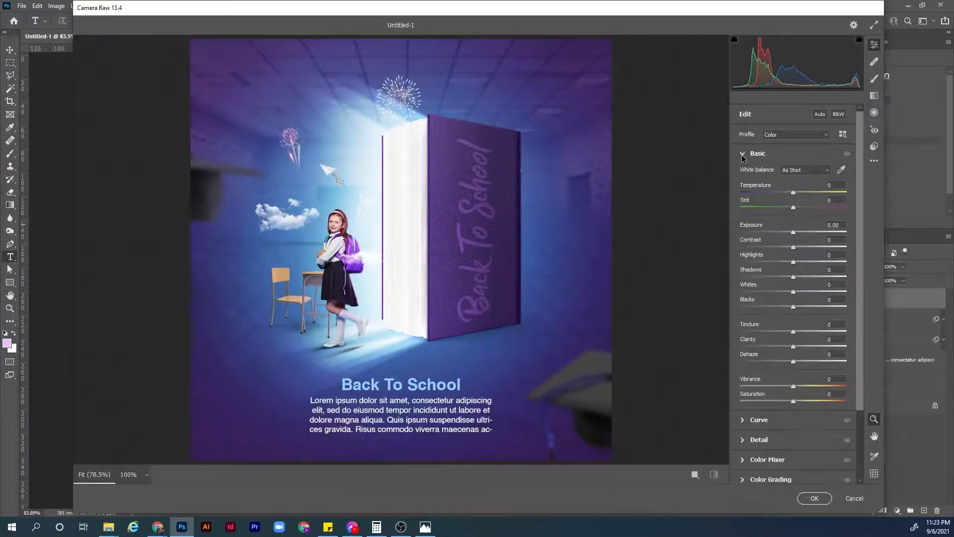
pyautogui.keyDown('alt'); pyautogui.click(794, 233); pyautogui.keyUp('alt')
pyautogui.moveTo(793, 231); pyautogui.dragTo(794, 293)
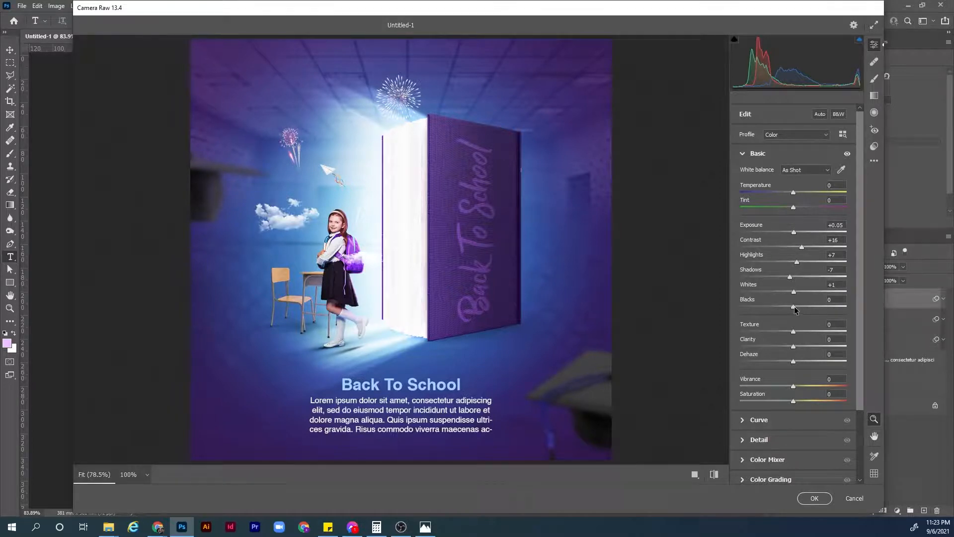
pyautogui.moveTo(793, 306); pyautogui.dragTo(779, 306)
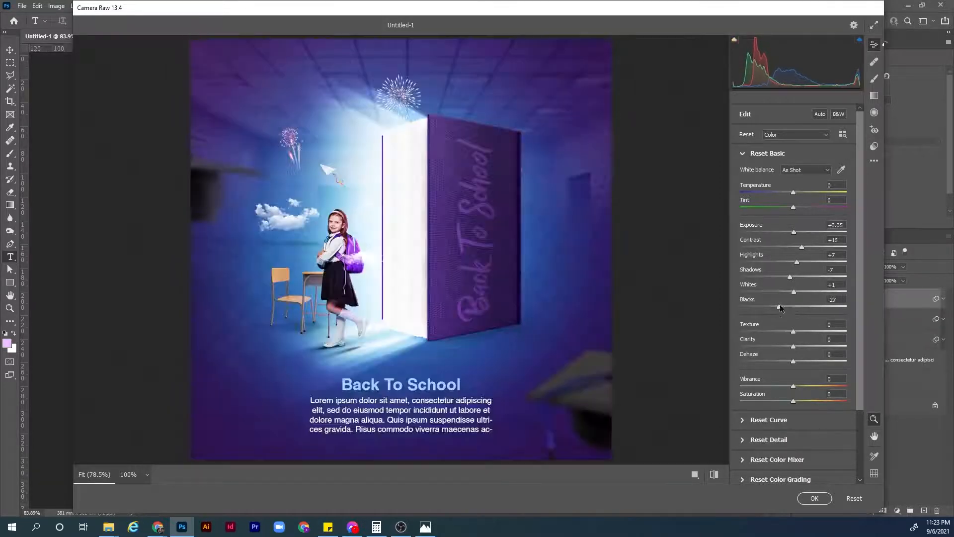
# Step: Set Texture to 3 and make small adjustments to the Basic values that follow it
pyautogui.click(830, 325)
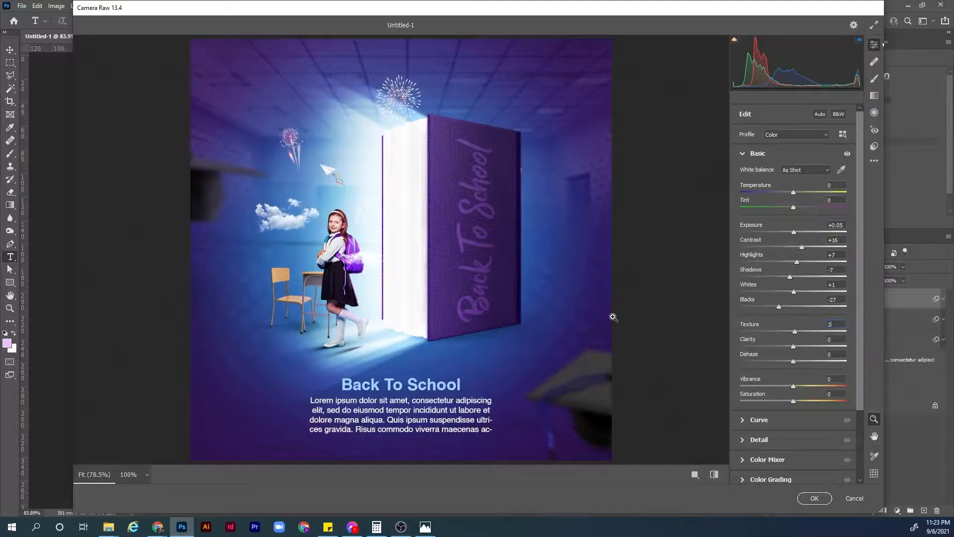
pyautogui.press('Tab')
pyautogui.write('3')
pyautogui.write('-3')
pyautogui.write('5')
pyautogui.press('Tab')
pyautogui.scroll(-2, 734, 363)
# Step: Add sharpening and noise reduction in the Detail settings, with Color Noise Reduction at 20
pyautogui.click(744, 367)
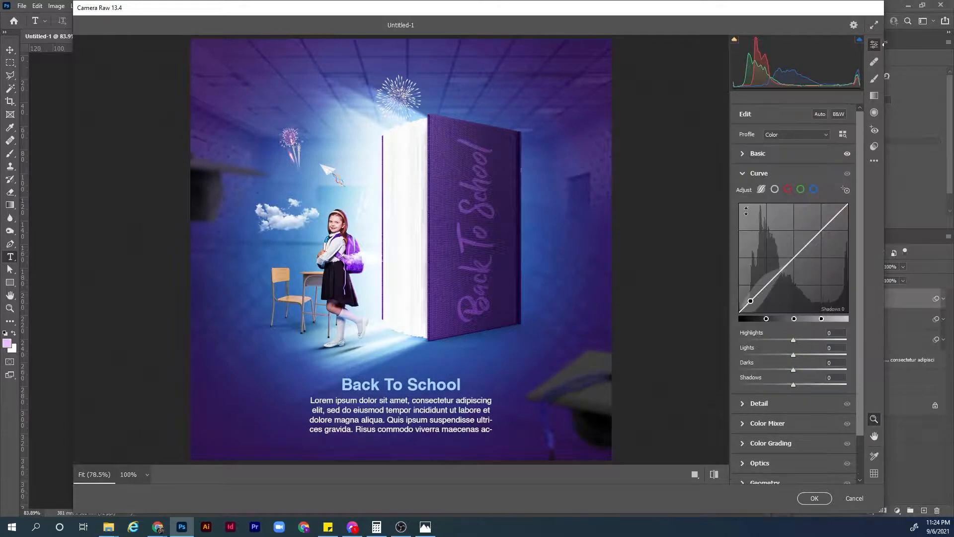
pyautogui.click(745, 405)
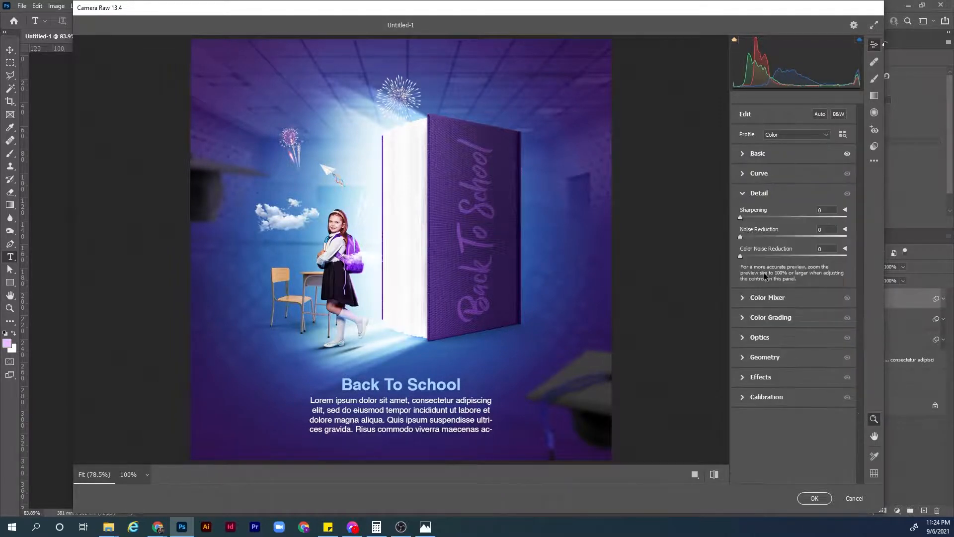
pyautogui.click(823, 210)
pyautogui.write('505')
pyautogui.press('Tab')
pyautogui.press('Tab')
pyautogui.write('20')
# Step: Use Color Grading to tint the highlights slightly toward magenta and the shadows slightly toward blue
pyautogui.click(750, 300)
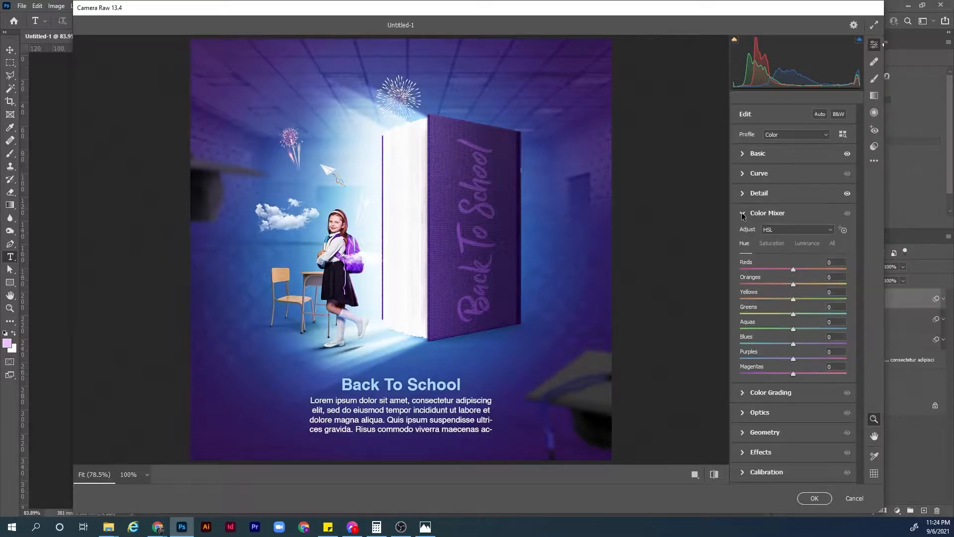
pyautogui.click(744, 217)
pyautogui.click(744, 237)
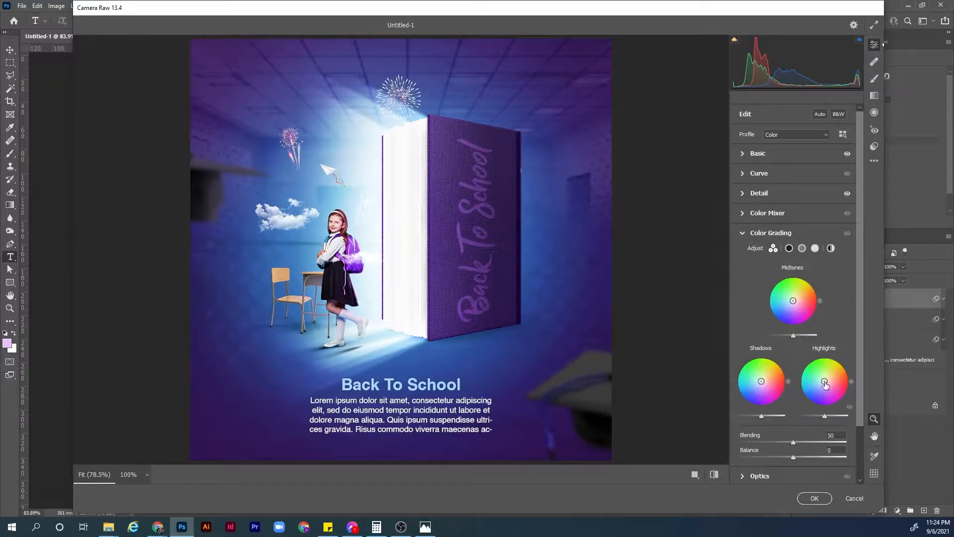
pyautogui.moveTo(824, 381); pyautogui.dragTo(826, 383)
pyautogui.moveTo(762, 382); pyautogui.dragTo(760, 382)
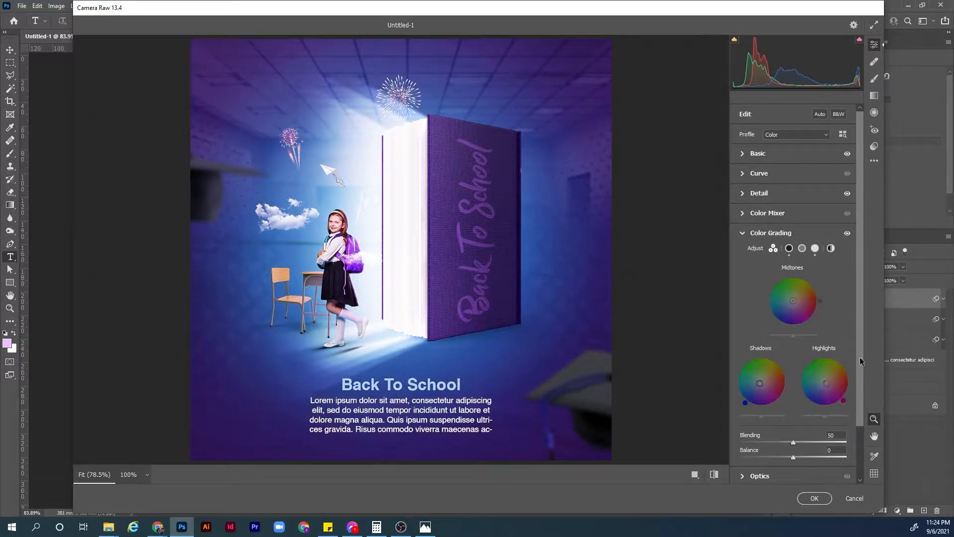
# Step: Set the Grain effect to 5 and Vignetting to -15, and apply the Camera Raw filter
pyautogui.click(756, 475)
pyautogui.click(743, 362)
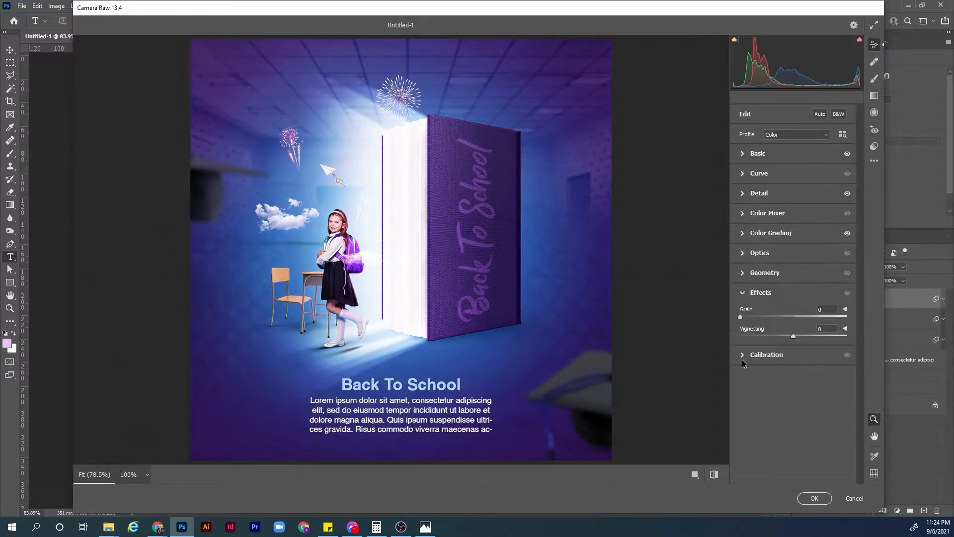
pyautogui.click(824, 308)
pyautogui.press('Tab')
pyautogui.write('-20')
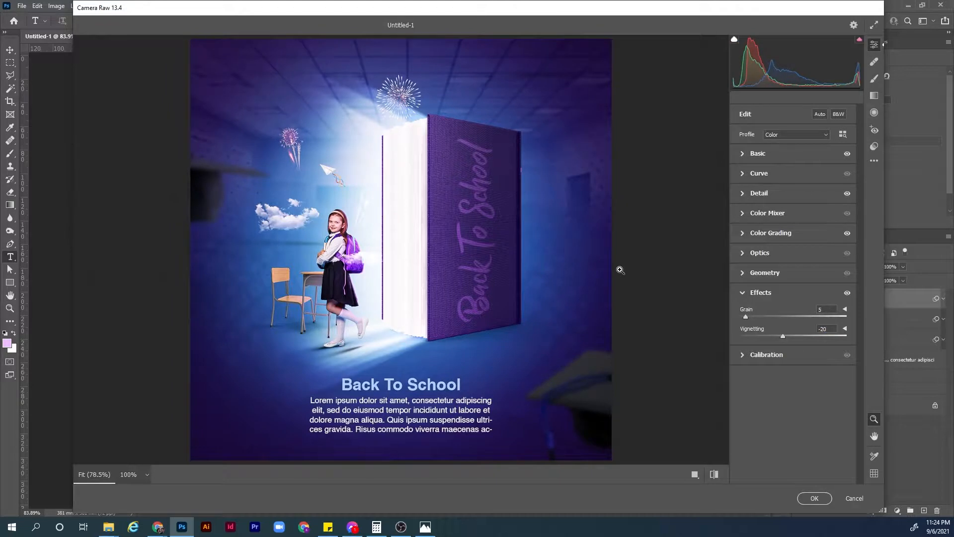
pyautogui.click(831, 329)
pyautogui.write('-15')
pyautogui.click(813, 498)
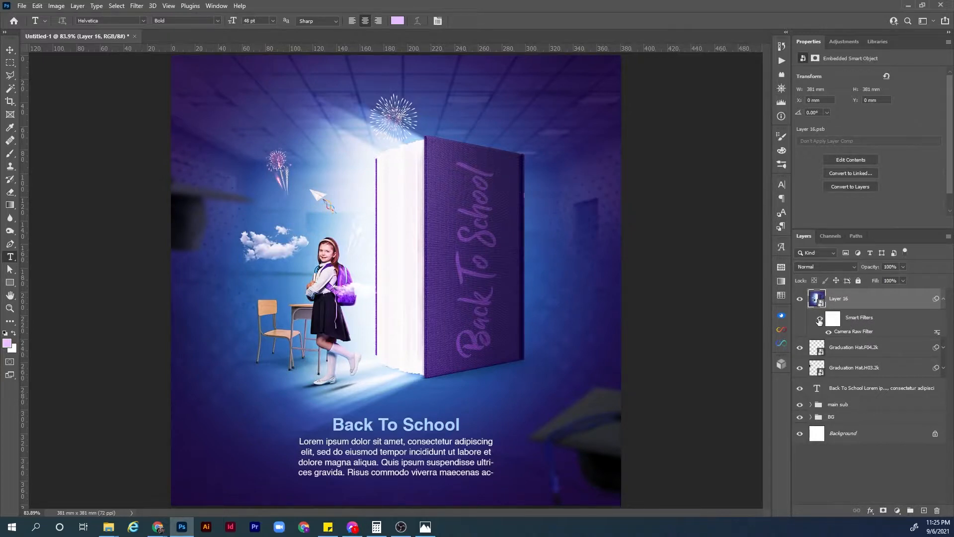
# Step: Reduce the opacity of the color-graded merged layer to 75% and compare the image with the grading off and on
pyautogui.click(819, 320)
pyautogui.click(819, 320)
pyautogui.click(800, 299)
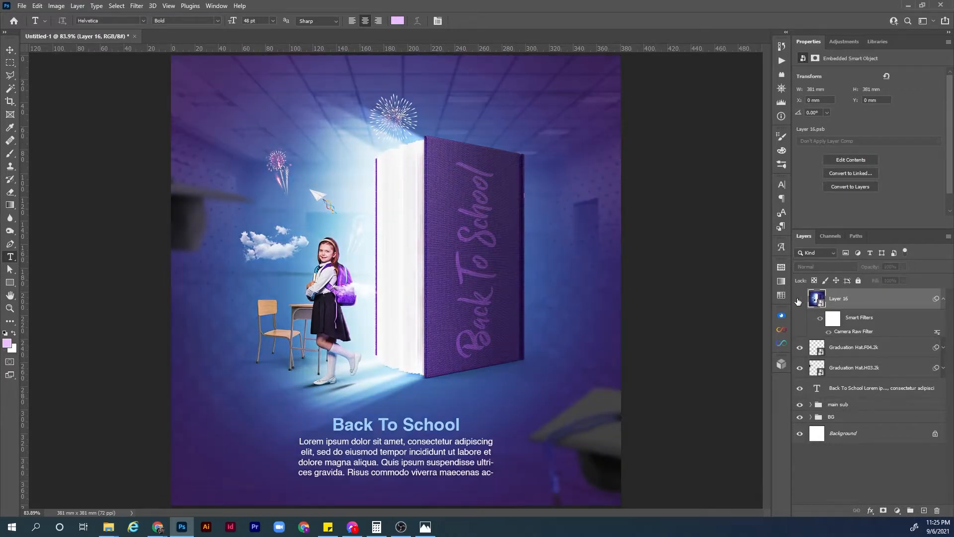
pyautogui.click(799, 299)
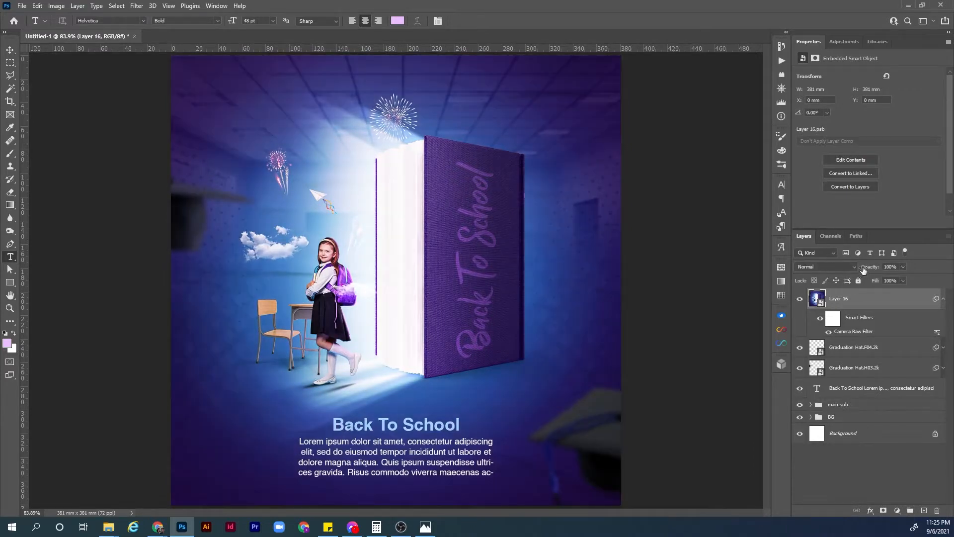
pyautogui.moveTo(864, 269); pyautogui.dragTo(860, 269)
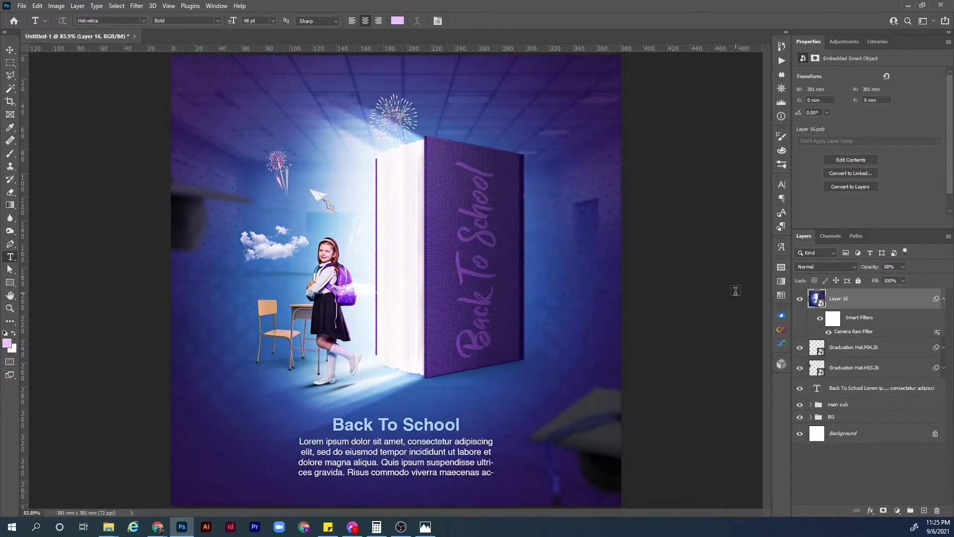
pyautogui.click(898, 264)
pyautogui.write('75')
pyautogui.click(800, 300)
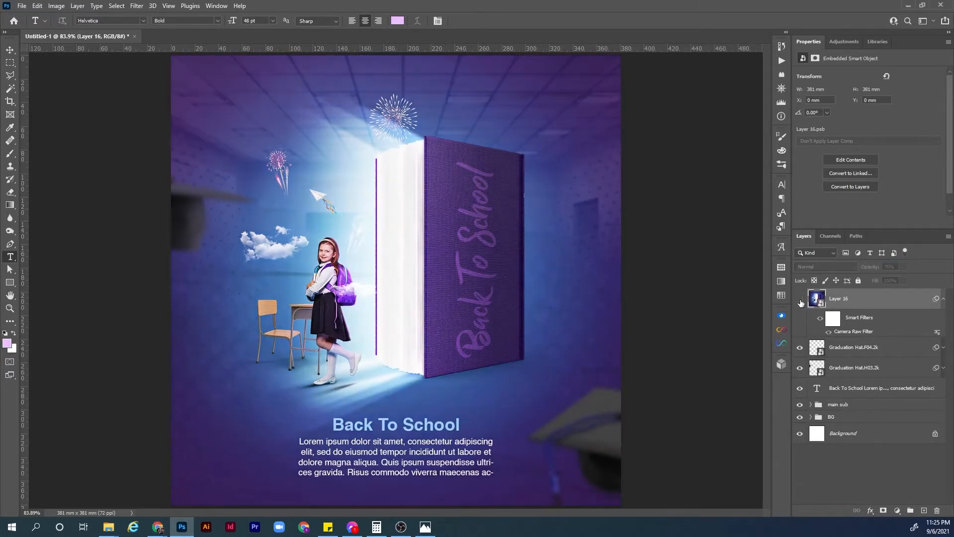
pyautogui.click(799, 300)
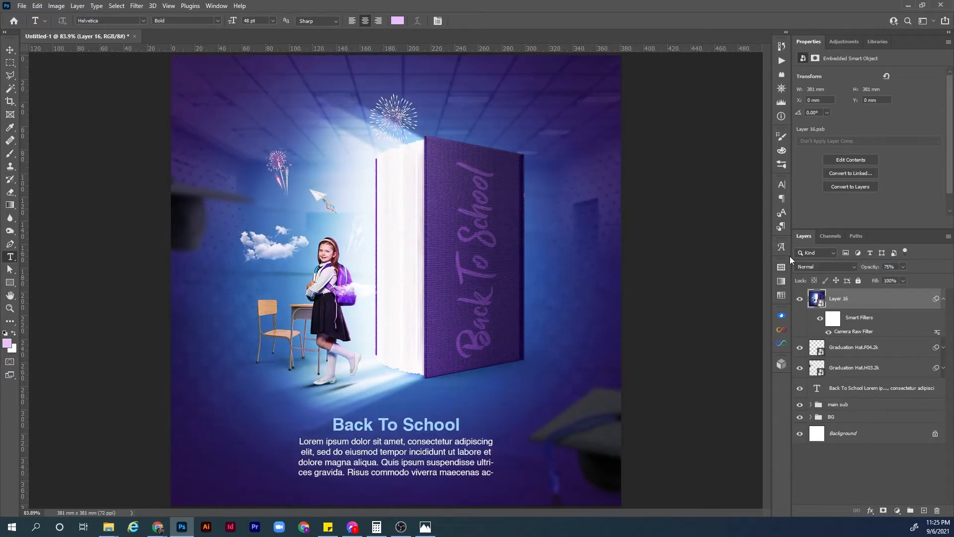